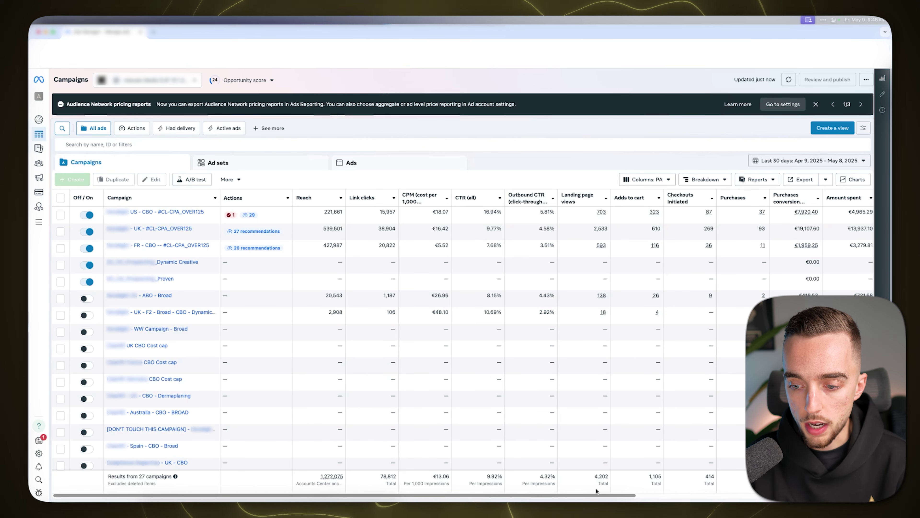
Look through the campaign table's metric columns from Reach and CPM across to Hook Rate, Hold Rate, CVR % and AOV.
mouse_move(532, 239)
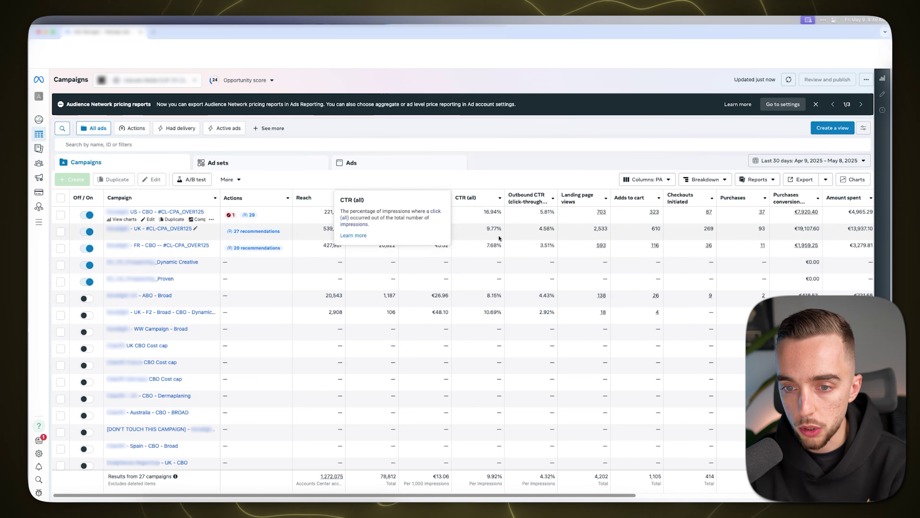
scroll(508, 497, "right", 3)
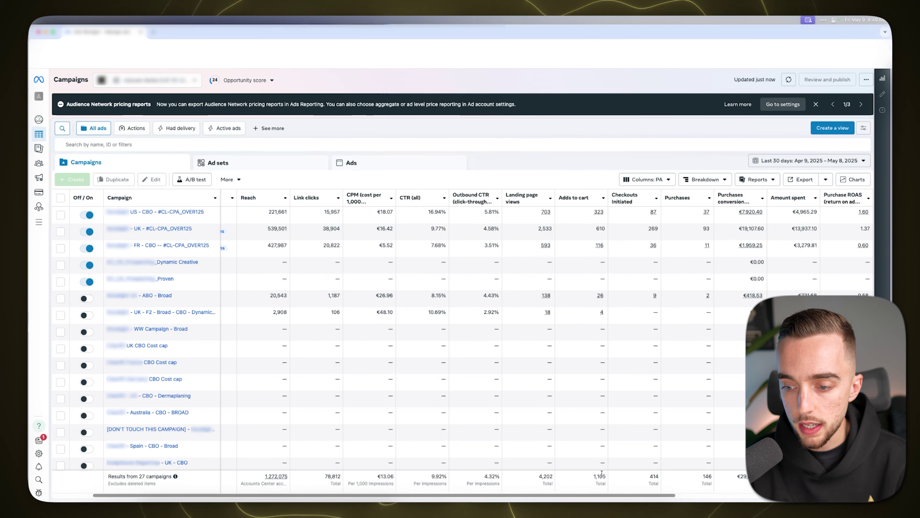
left_click_drag(659, 495, 806, 496)
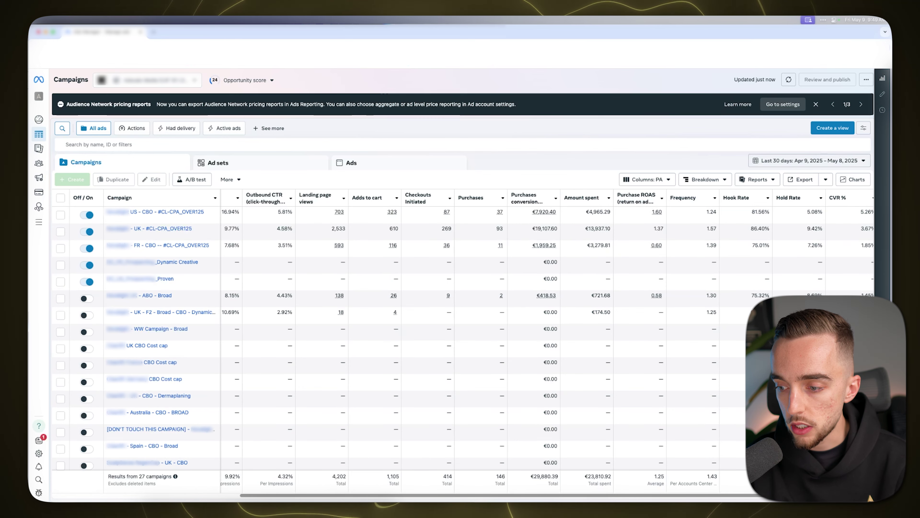
left_click_drag(803, 495, 852, 495)
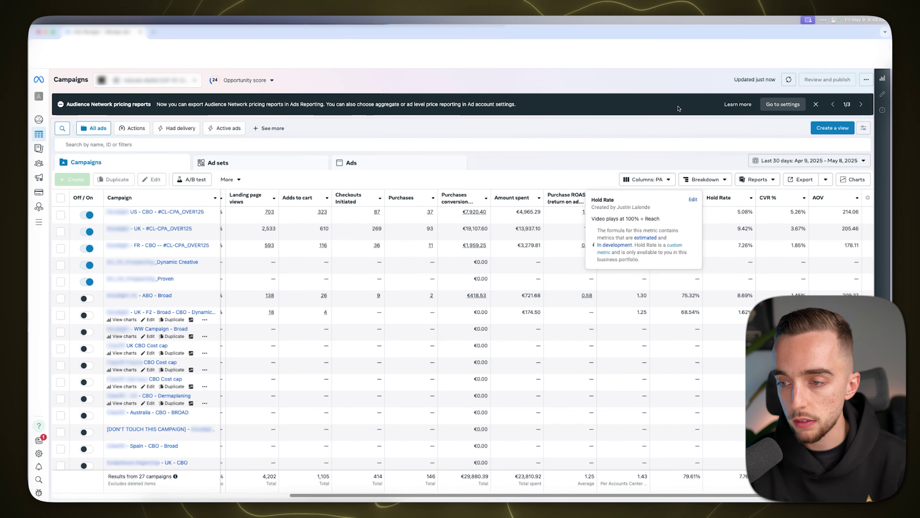
Read the definitions and formulas of the custom metric columns Hook Rate, Hold Rate, CVR % and AOV.
mouse_move(669, 199)
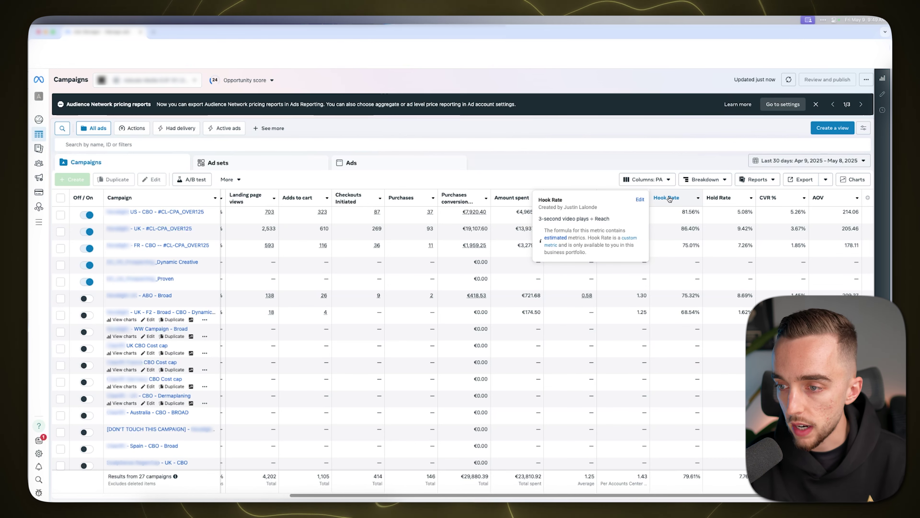
mouse_move(718, 198)
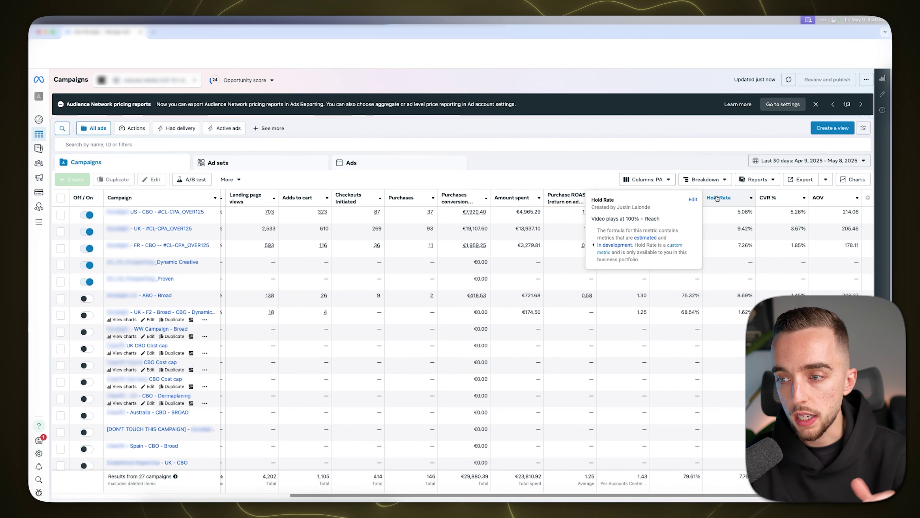
mouse_move(767, 200)
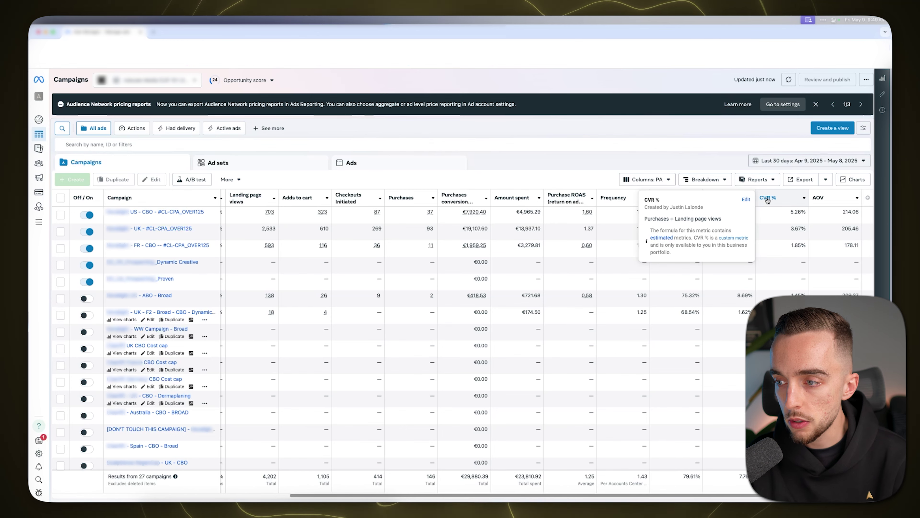
mouse_move(816, 198)
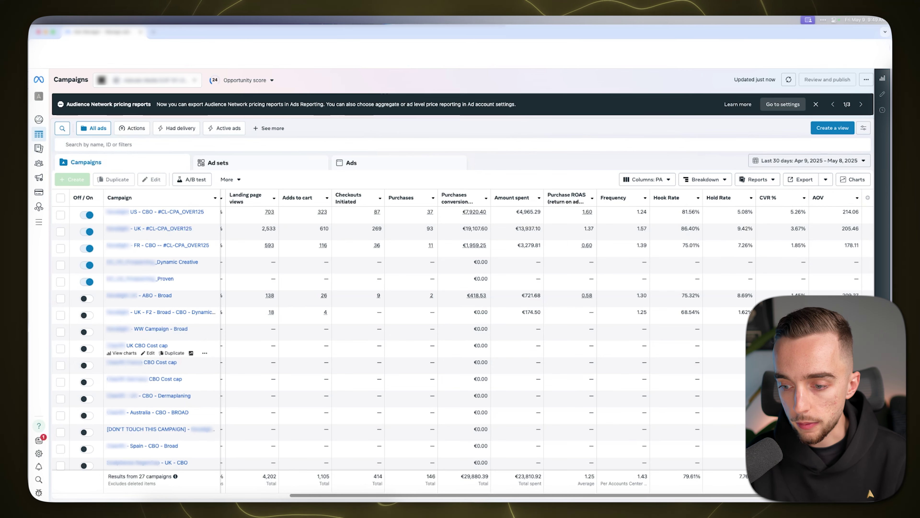
Examine the account totals for landing page views and link clicks, highlighting each of the two figures.
scroll(471, 327, "left", 10)
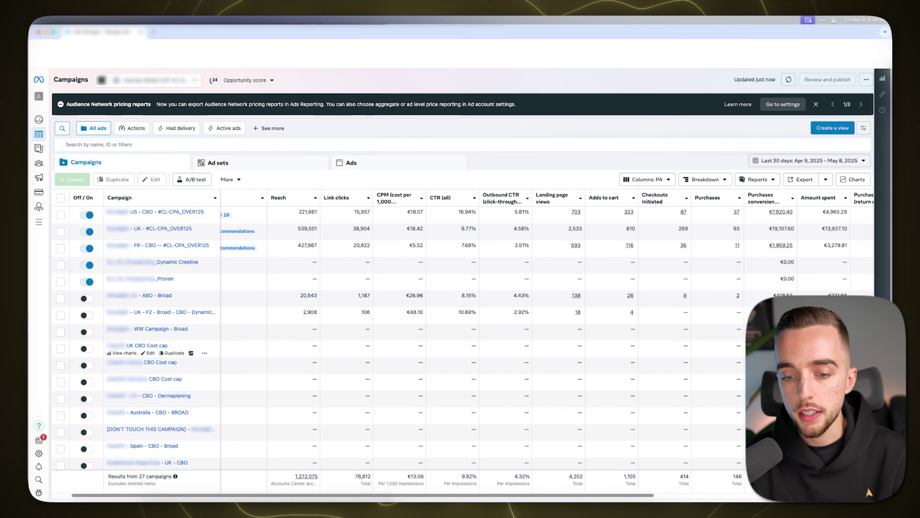
scroll(471, 326, "left", 3)
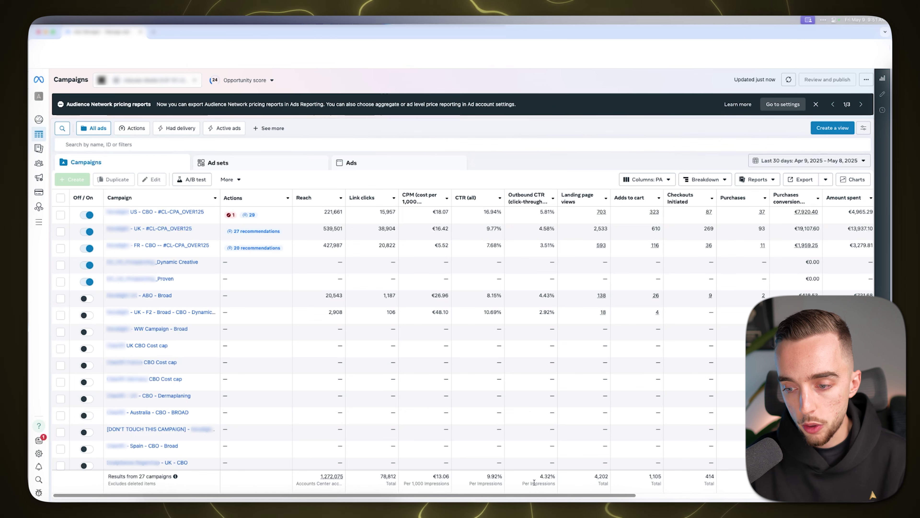
left_click_drag(587, 495, 606, 496)
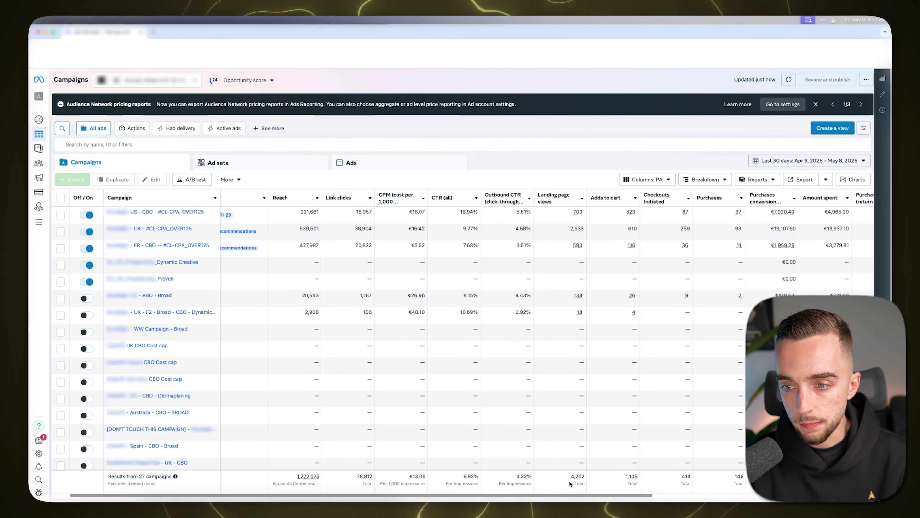
left_click_drag(572, 478, 584, 474)
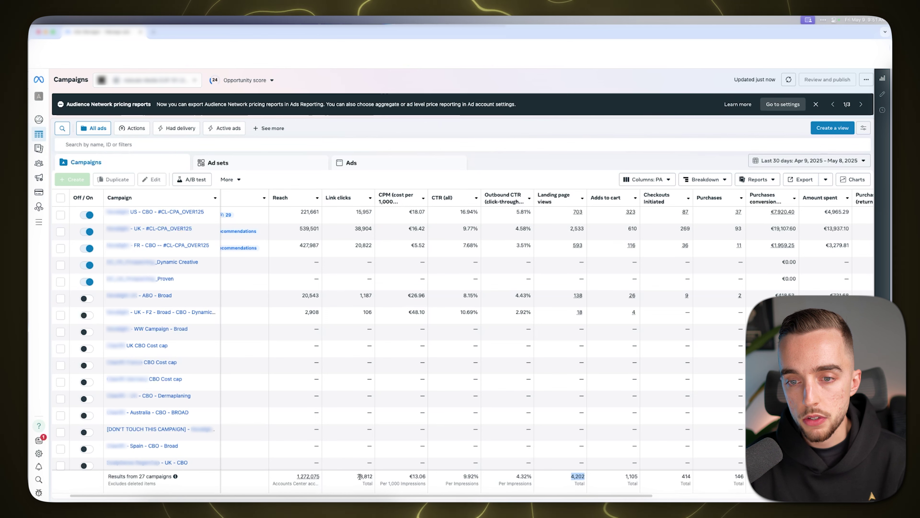
left_click_drag(357, 476, 369, 478)
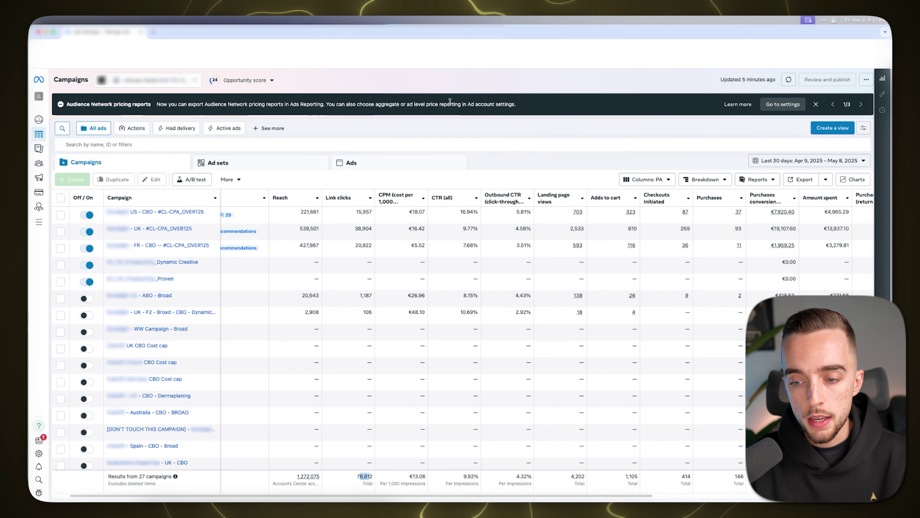
Examine the lower-funnel totals from adds to cart and checkouts initiated through purchases, amount spent, purchase ROAS, frequency and hook rate.
scroll(503, 476, "right", 5)
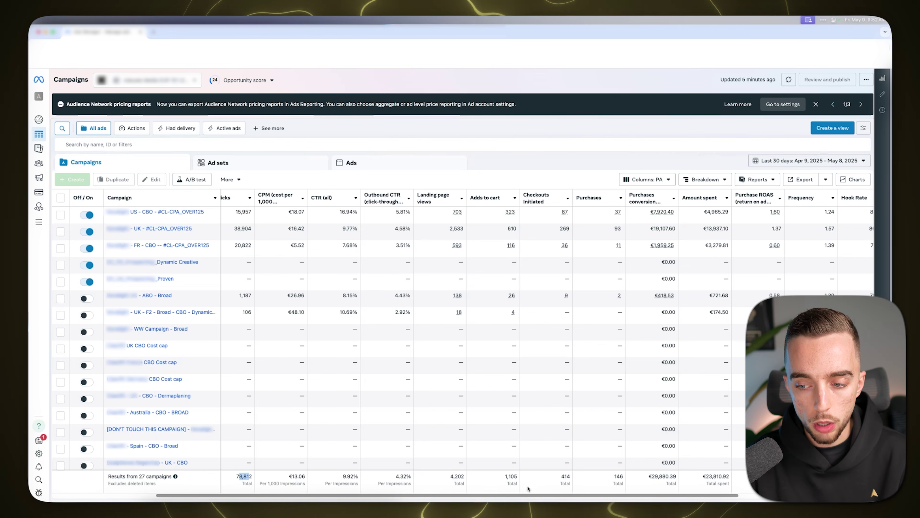
scroll(528, 488, "right", 5)
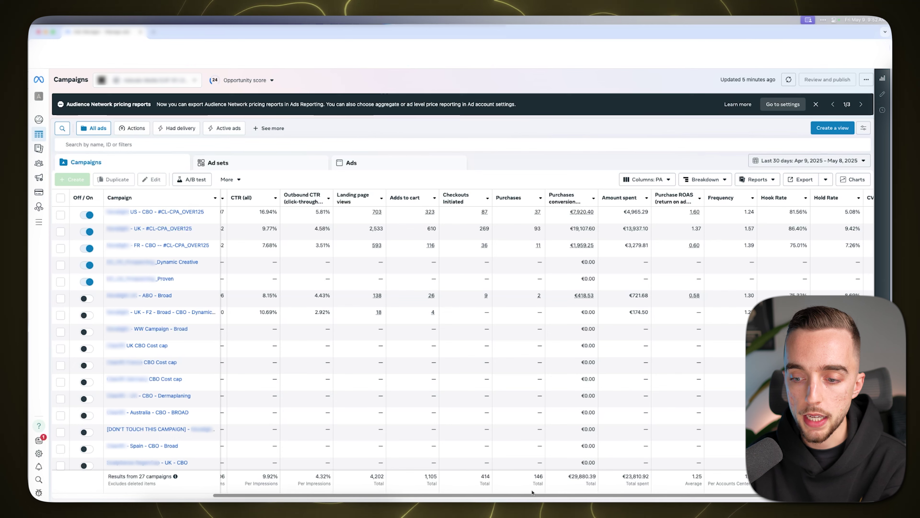
left_click_drag(545, 495, 574, 495)
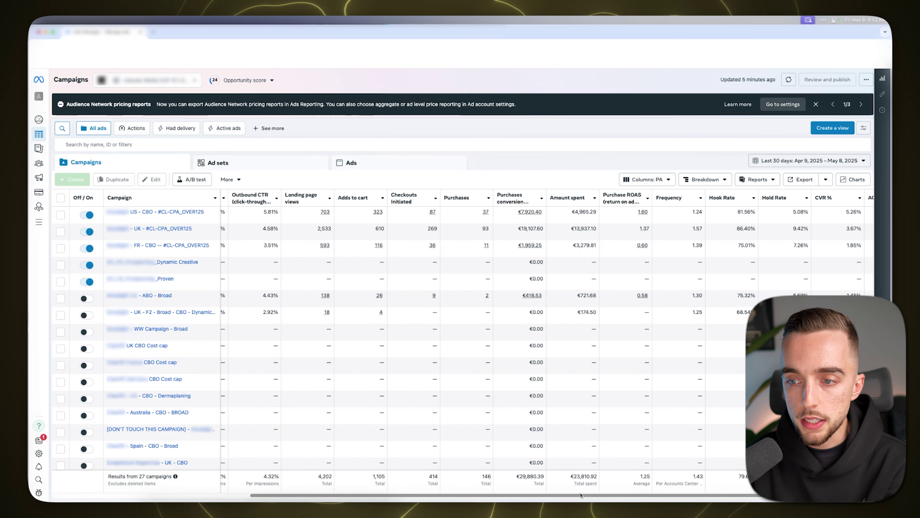
scroll(574, 495, "right", 2)
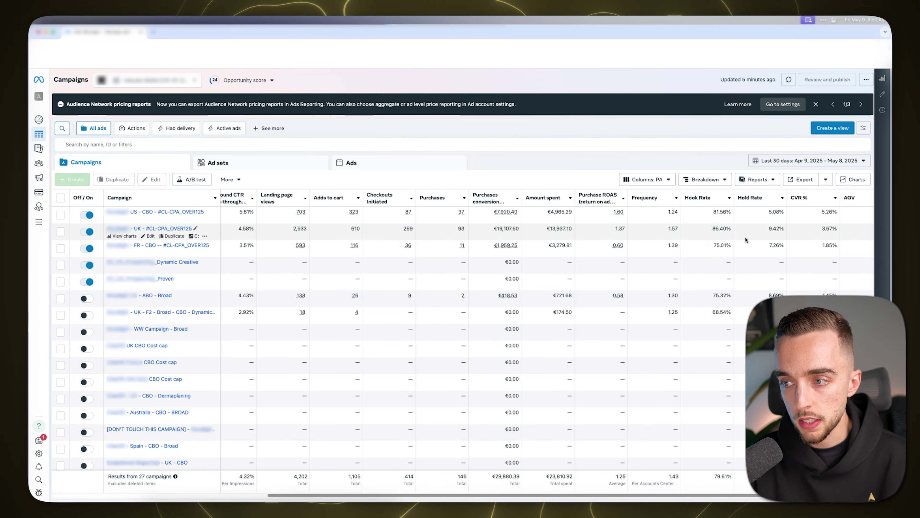
scroll(635, 496, "right", 3)
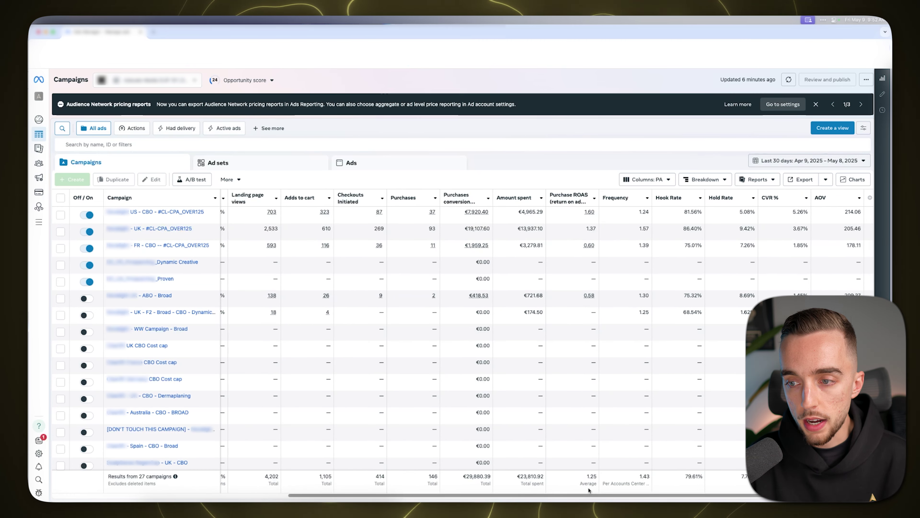
scroll(681, 497, "right", 1)
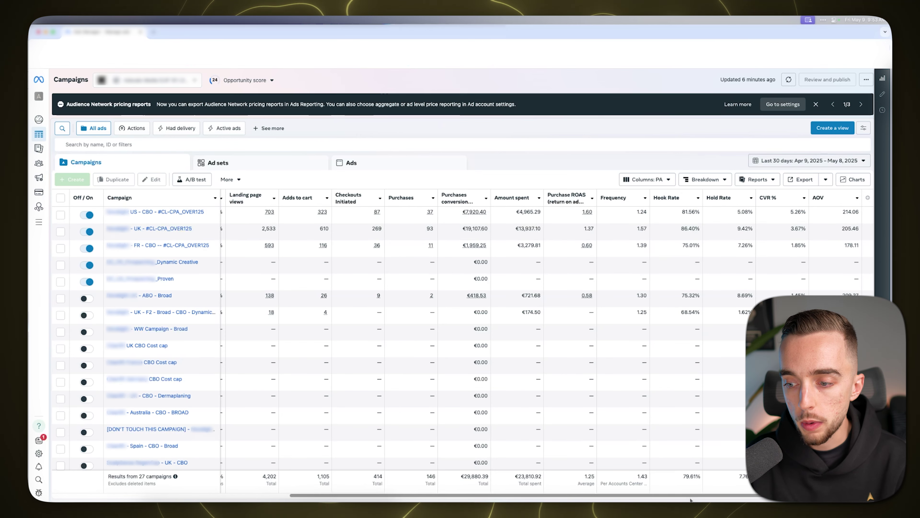
Compare the account totals for link clicks, CPM and CTR with those for Hook Rate, Hold Rate, CVR % and AOV.
scroll(690, 497, "left", 10)
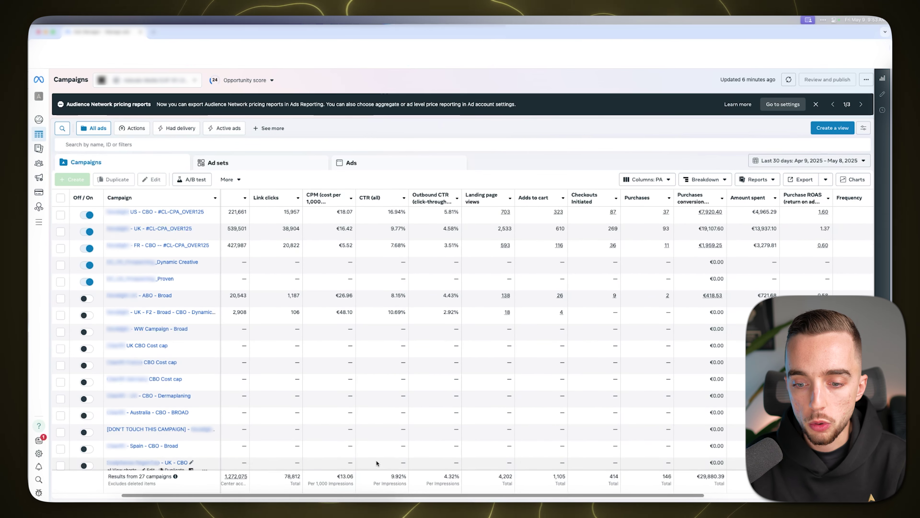
left_click_drag(475, 493, 663, 500)
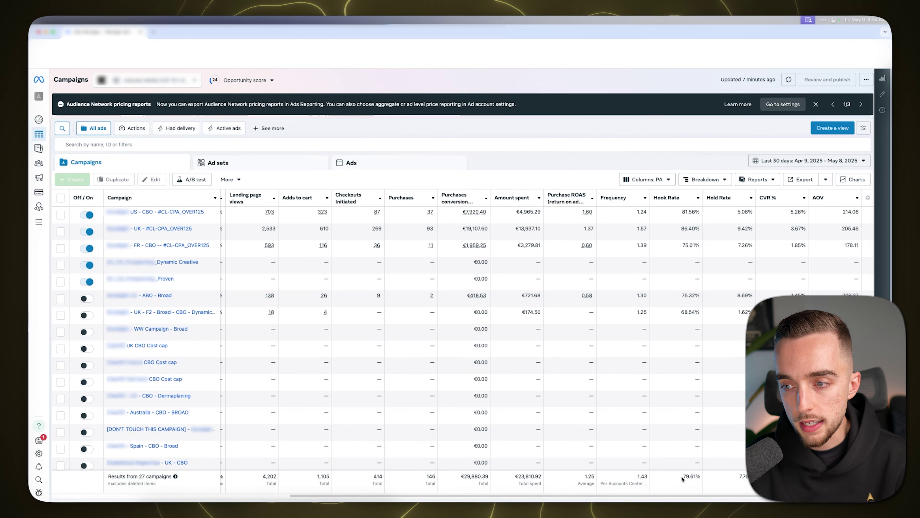
scroll(700, 495, "left", 10)
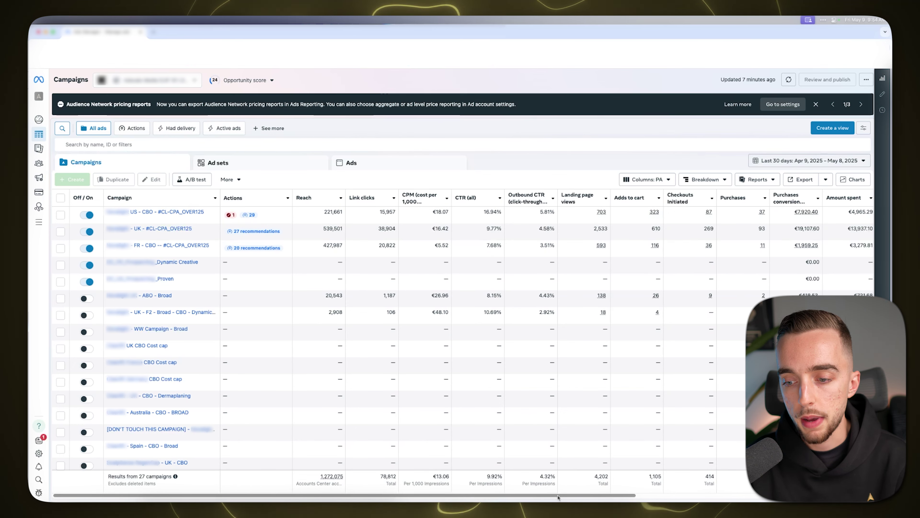
scroll(652, 486, "right", 10)
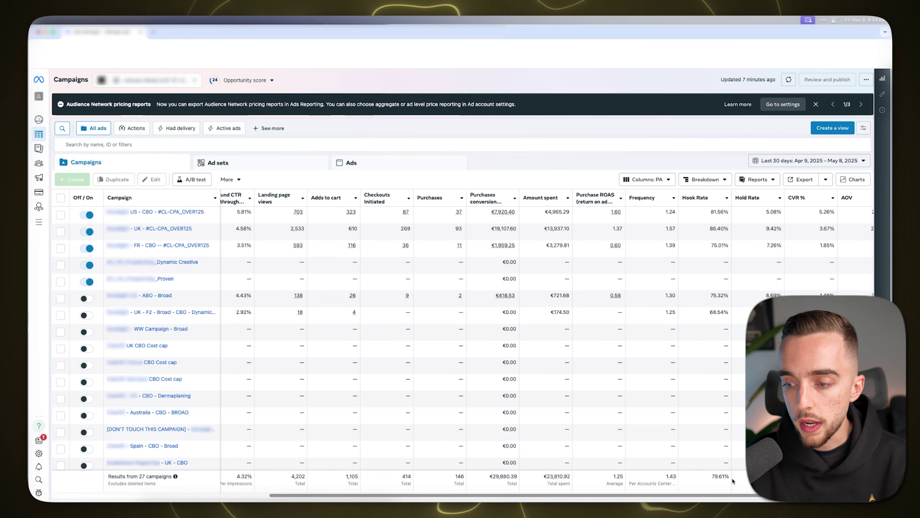
scroll(695, 467, "left", 2)
scroll(474, 496, "left", 5)
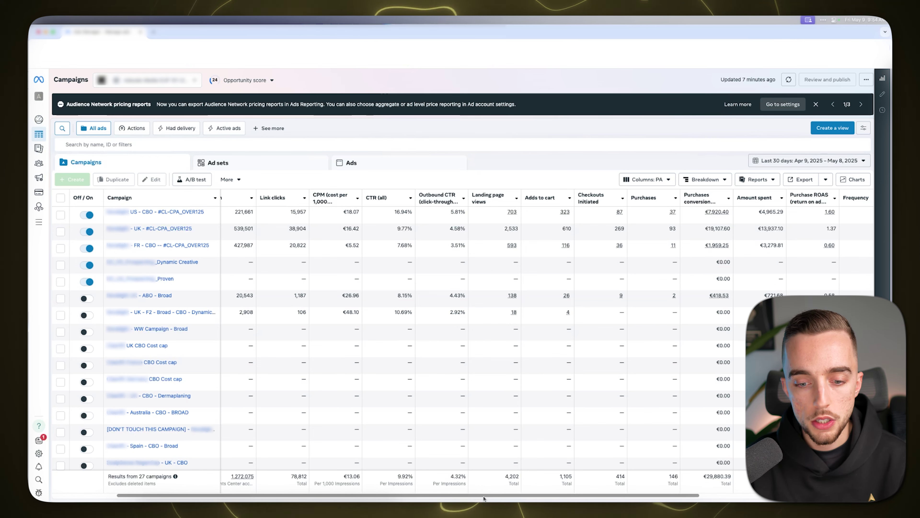
left_click_drag(484, 496, 657, 496)
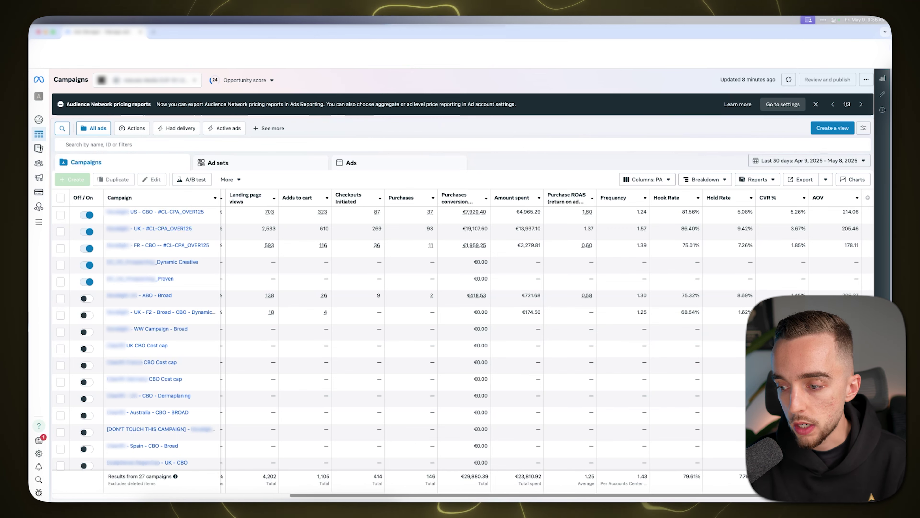
scroll(872, 497, "left", 10)
scroll(872, 496, "left", 5)
scroll(872, 497, "right", 10)
scroll(871, 497, "right", 5)
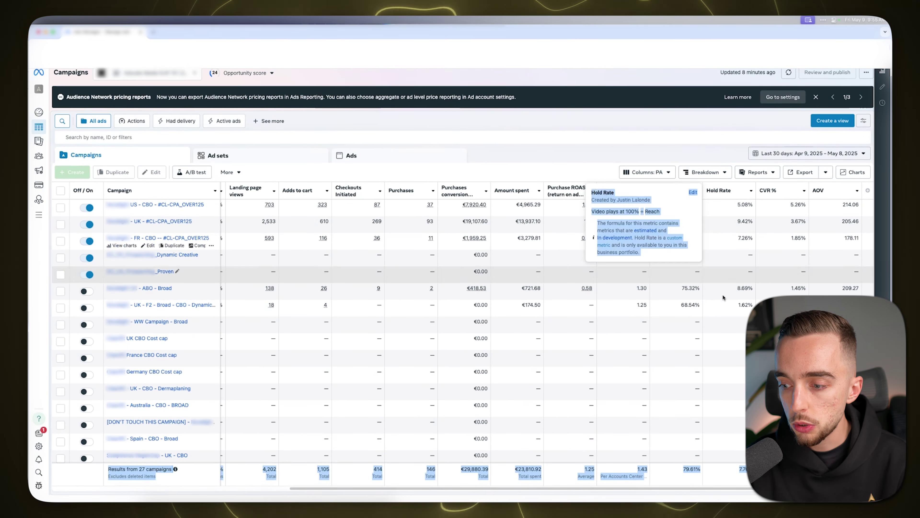
Divide the total landing page views by the total link clicks with a Google search for 4,202/78,812 in a new browser tab.
left_click(417, 296)
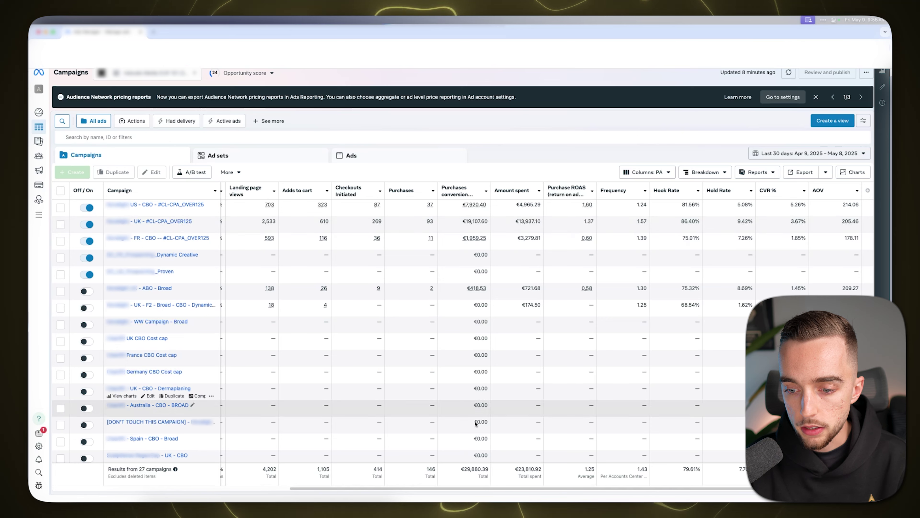
scroll(460, 440, "left", 3)
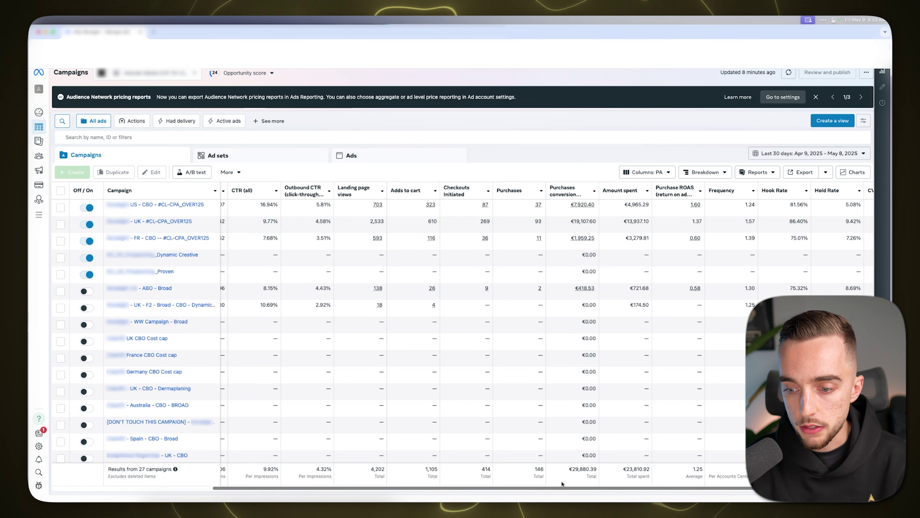
scroll(507, 489, "left", 2)
scroll(498, 492, "left", 3)
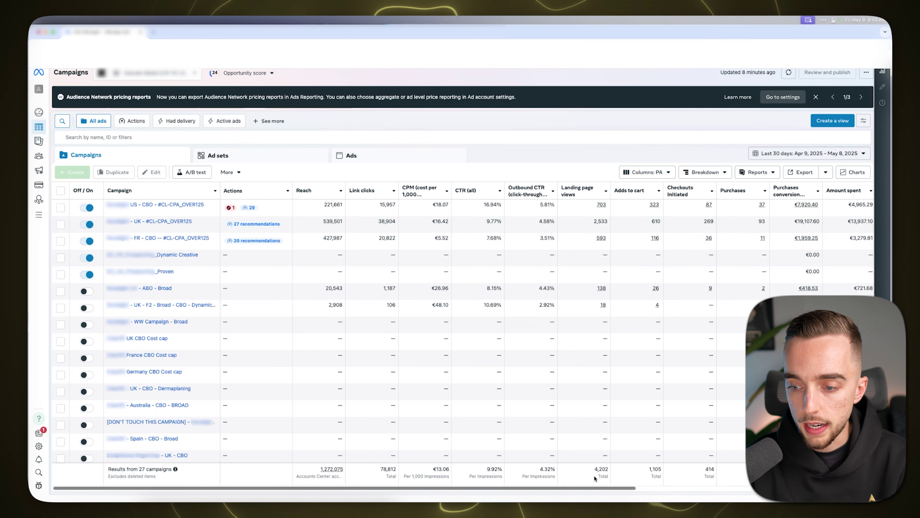
left_click_drag(595, 469, 608, 469)
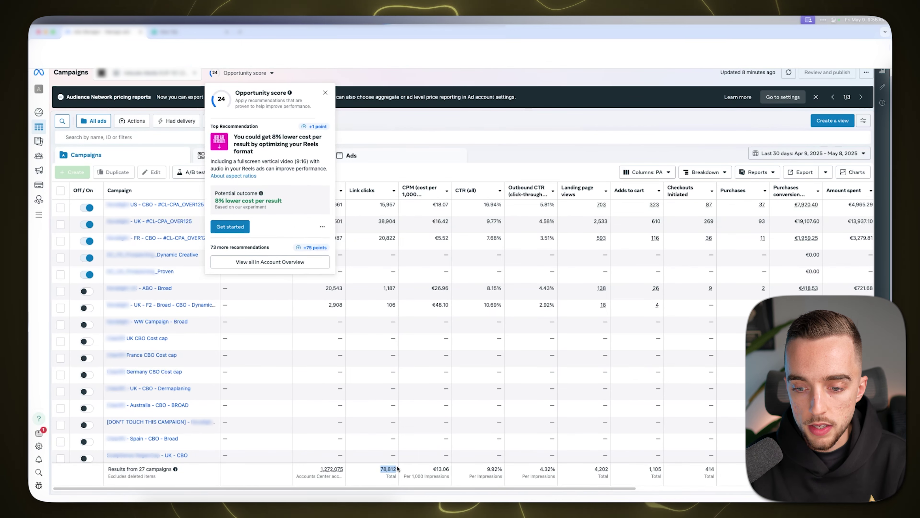
left_click(178, 31)
type("4,202/")
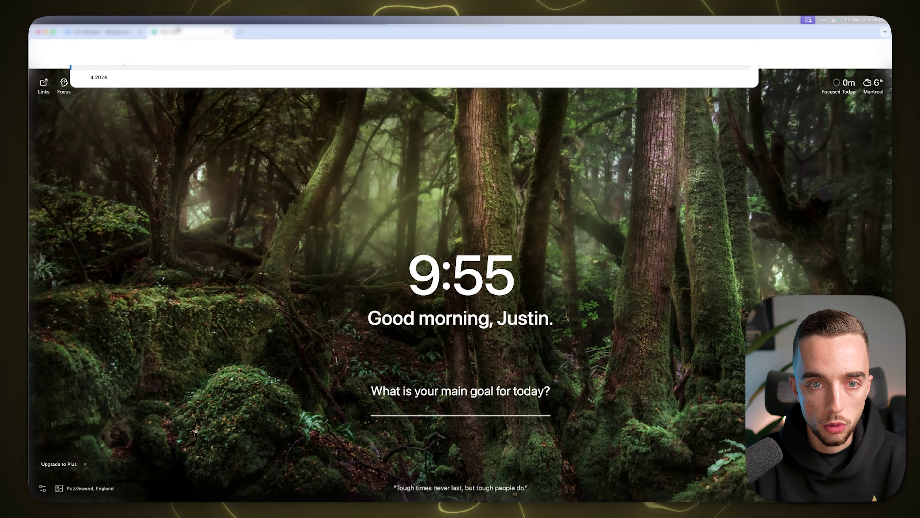
type("78,812")
key("Return")
Multiply the quotient by 100 in the Google calculator to get a percentage, and return to the Ads Manager campaigns table.
left_click(332, 197)
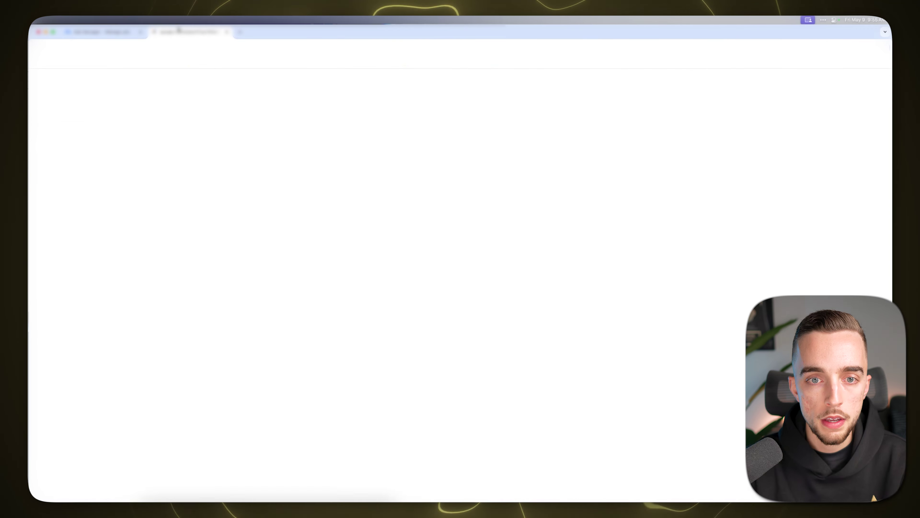
left_click(230, 213)
left_click(236, 235)
left_click(236, 235)
left_click(298, 229)
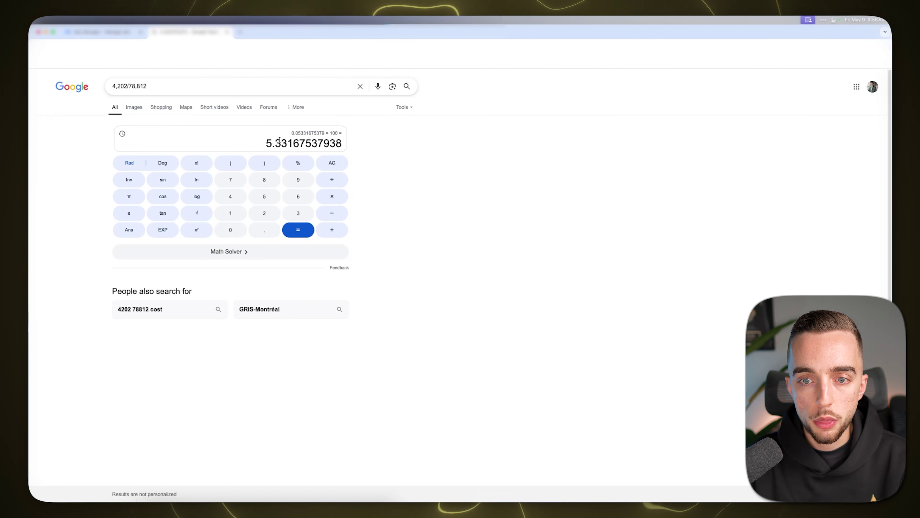
left_click(76, 34)
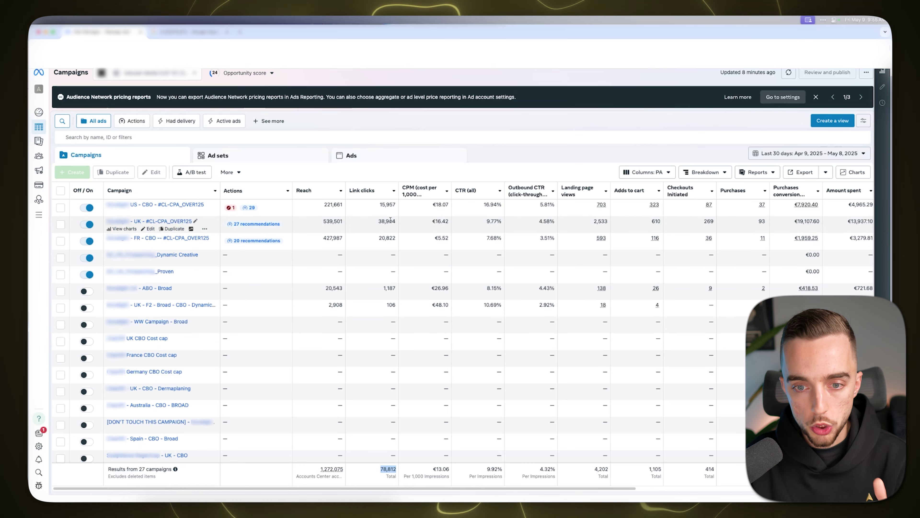
mouse_move(405, 188)
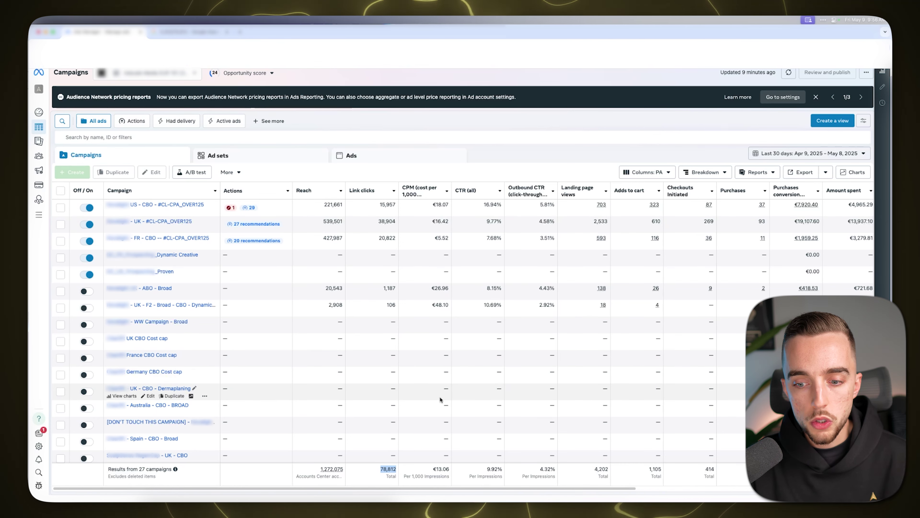
Switch from the campaign level to the individual ads and sort them by amount spent, highest to lowest.
left_click(385, 469)
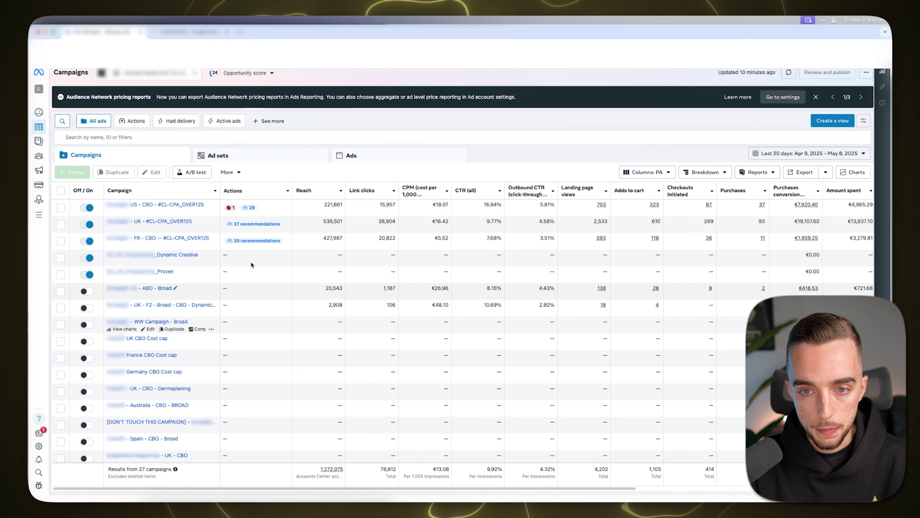
left_click(372, 160)
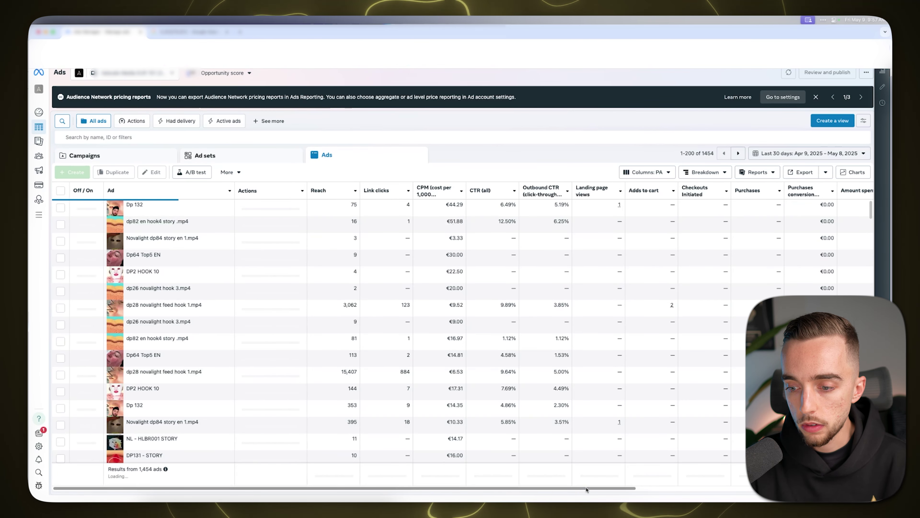
left_click_drag(587, 489, 832, 490)
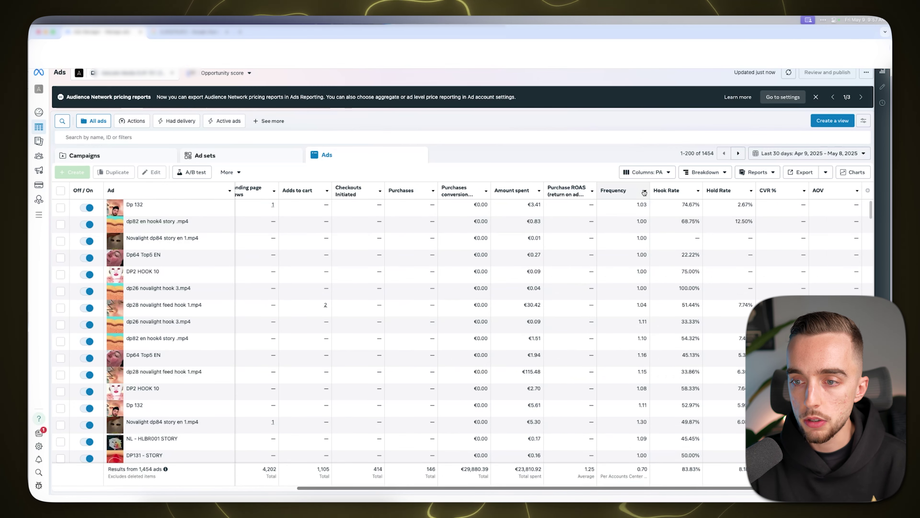
left_click(539, 192)
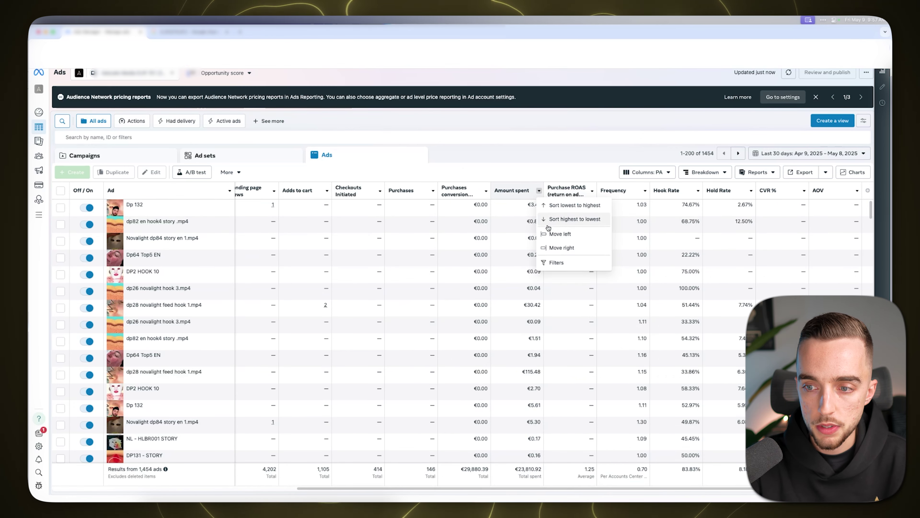
left_click(560, 220)
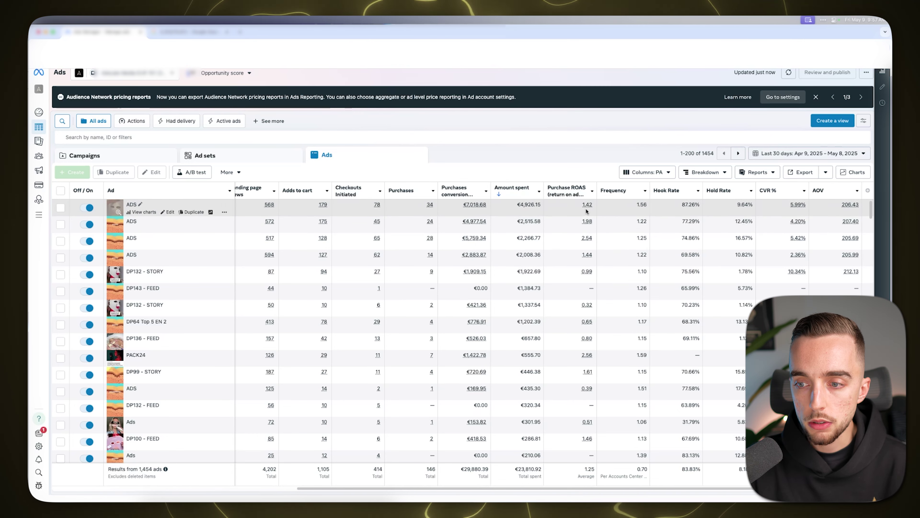
left_click(61, 208)
left_click(60, 225)
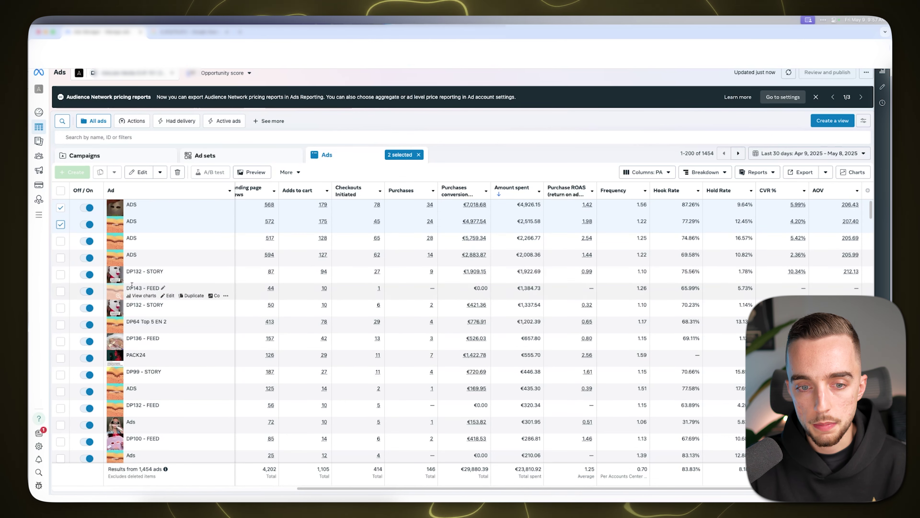
left_click(60, 225)
left_click(61, 208)
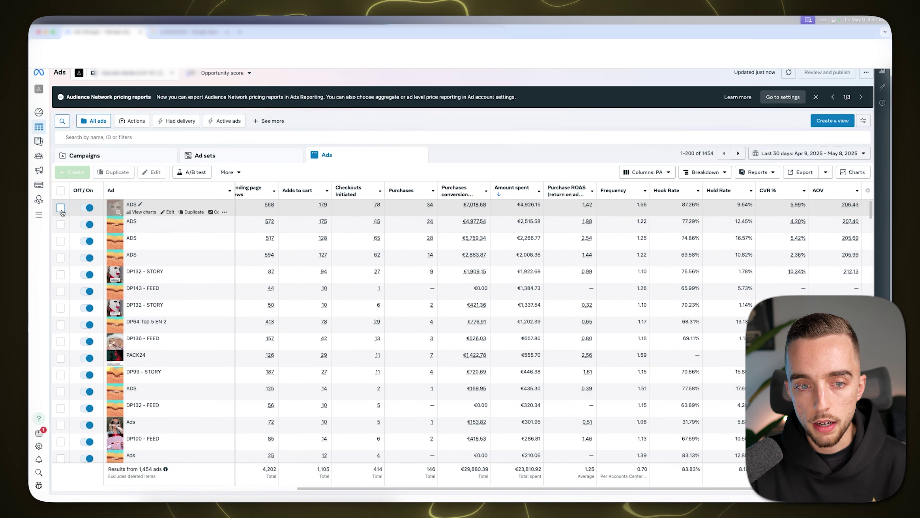
Preview only the highest-spending ad and open its Facebook post with comments.
left_click(61, 209)
left_click(279, 171)
left_click(555, 128)
left_click(573, 217)
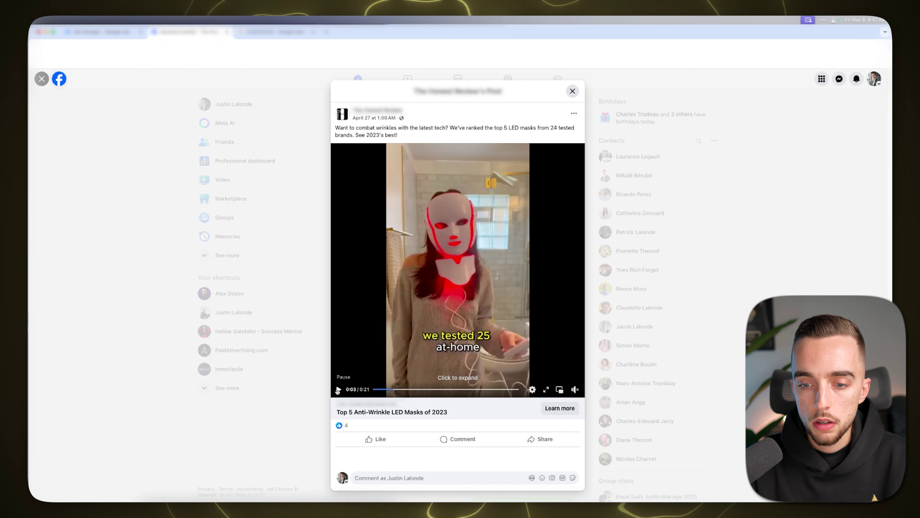
Pause the post's video, open the landing page behind its Learn more link, and return to the post.
left_click(337, 389)
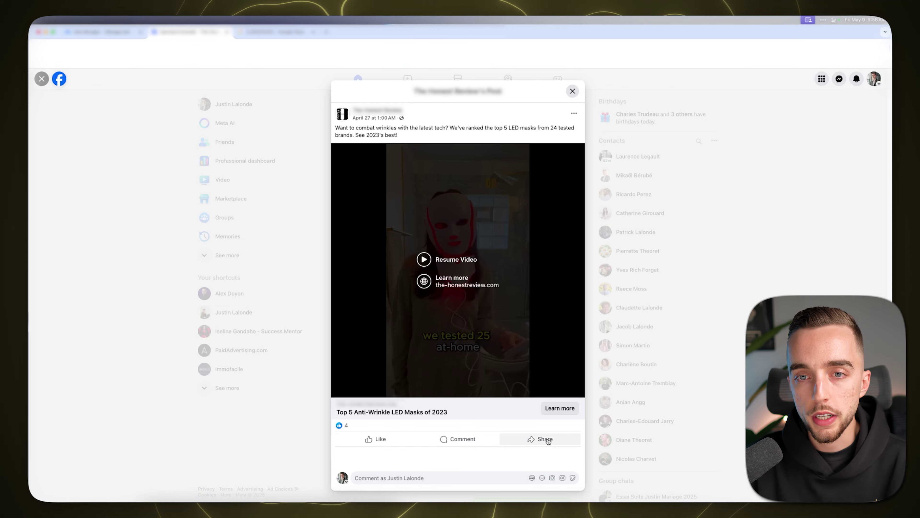
left_click(560, 408)
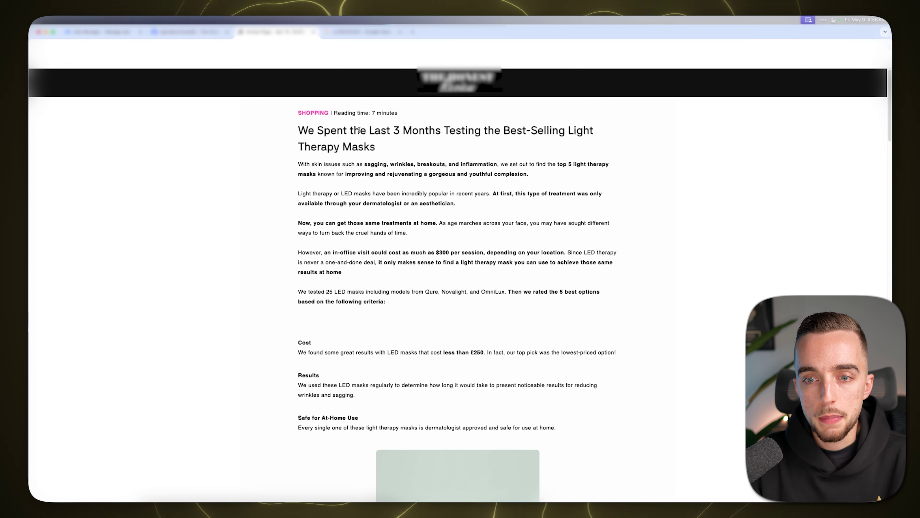
left_click(206, 32)
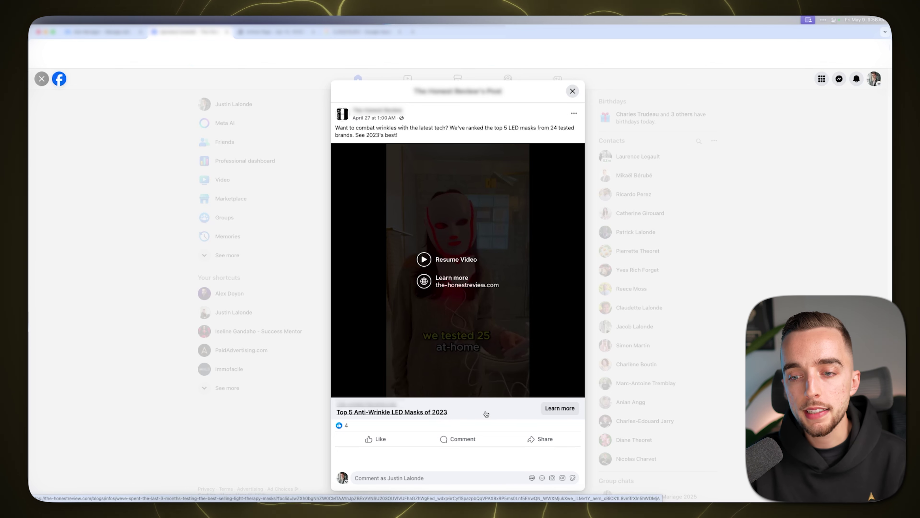
Watch the top-spending ad's video in short stretches, pausing repeatedly to examine the opening hook and the first mask comparison.
left_click(424, 260)
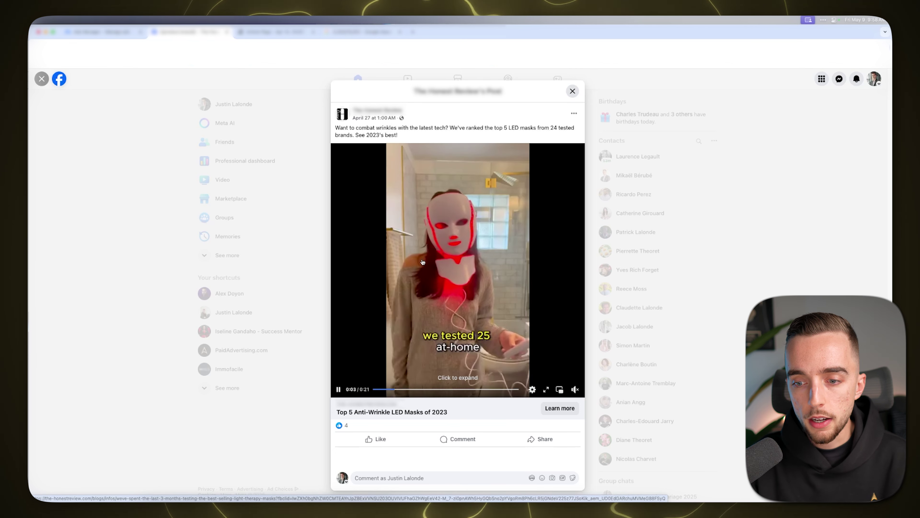
left_click(343, 390)
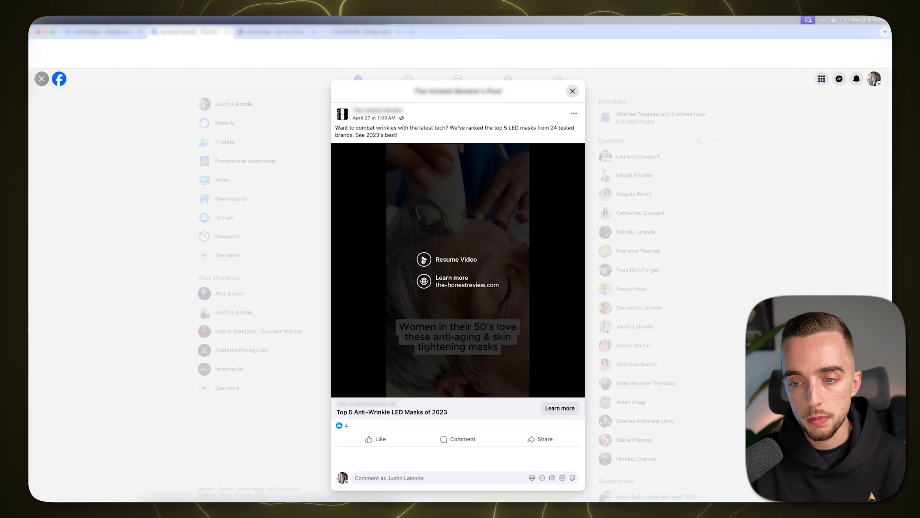
left_click(423, 259)
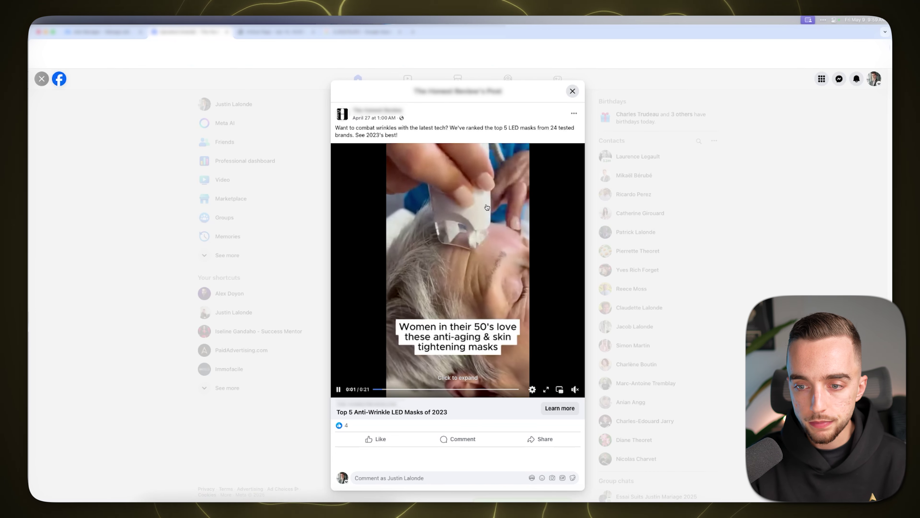
left_click(339, 390)
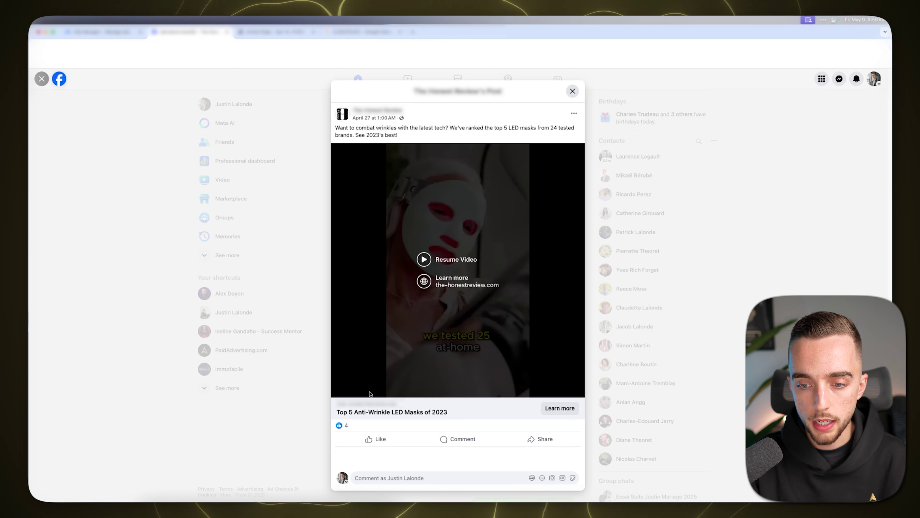
left_click(424, 261)
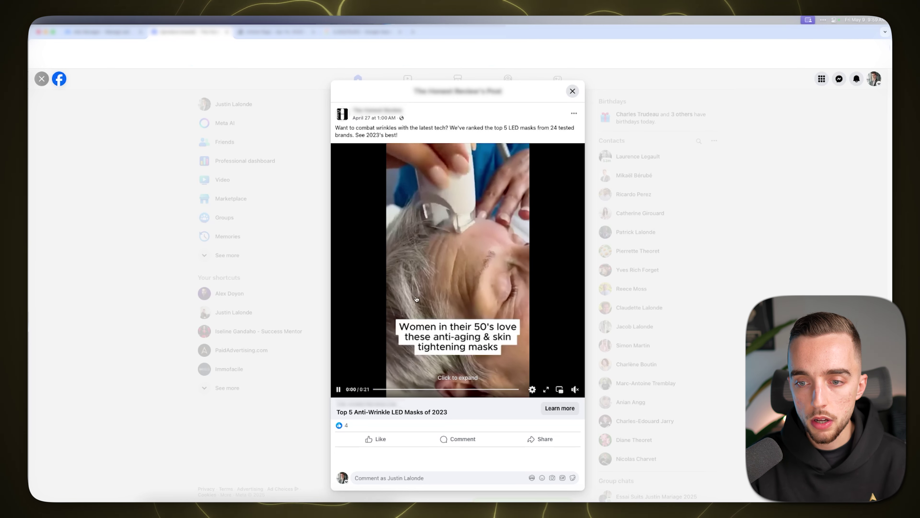
left_click(339, 390)
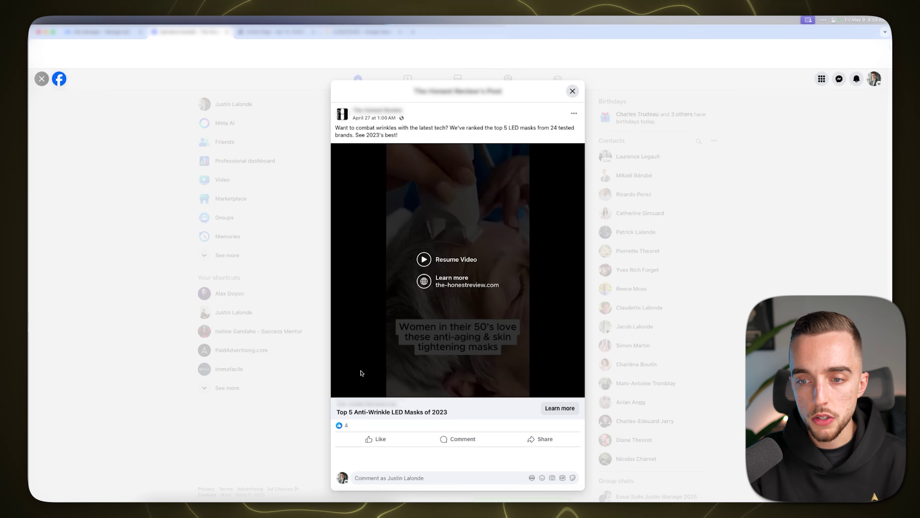
left_click(420, 260)
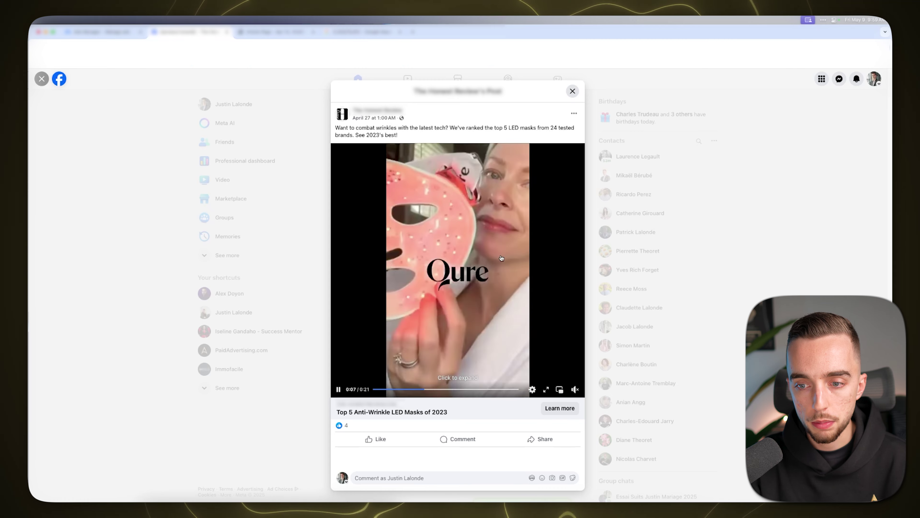
left_click(339, 390)
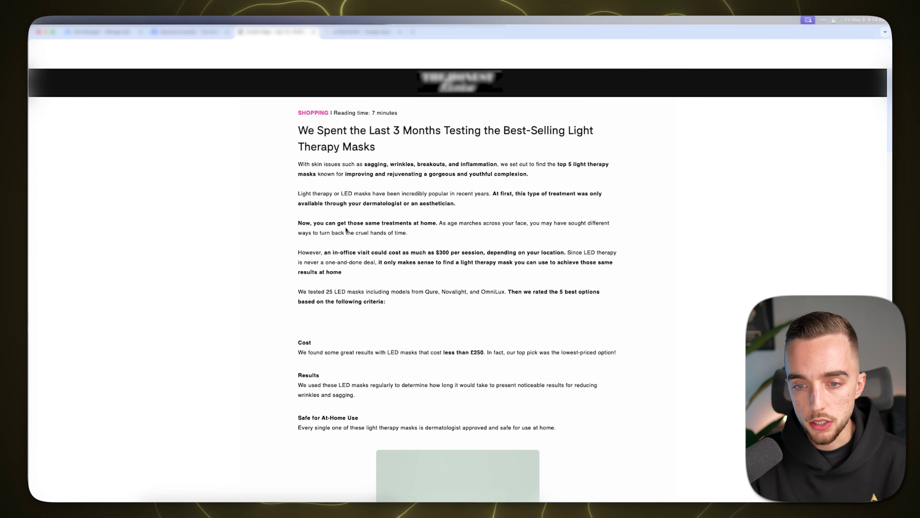
Examine the landing page article from its headline and introduction through the mask reviews to the comments, and return to its beginning.
triple_click(346, 171)
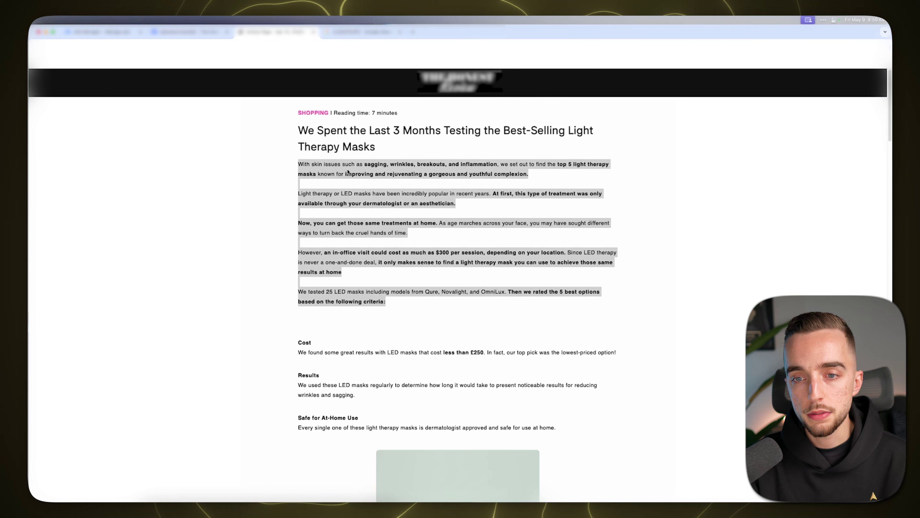
left_click(441, 170)
left_click_drag(532, 174, 290, 163)
left_click(554, 178)
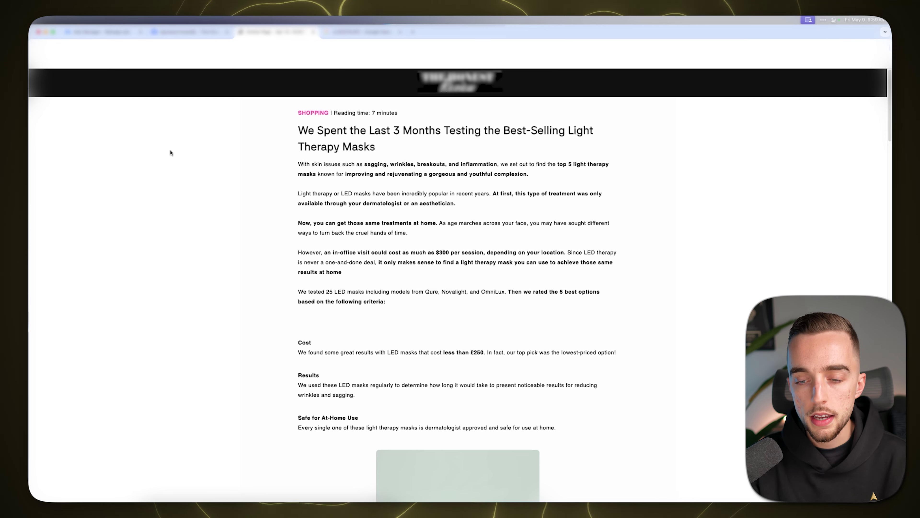
scroll(422, 206, "down", 5)
scroll(426, 216, "down", 8)
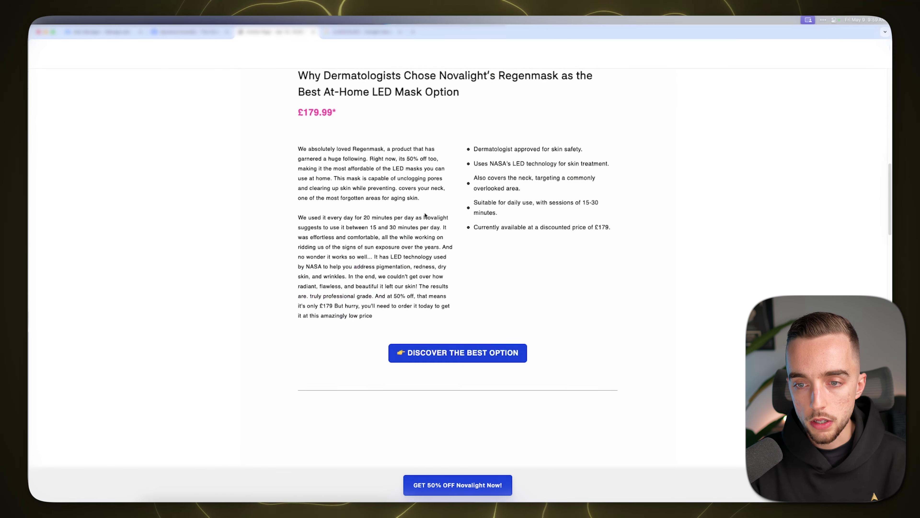
scroll(264, 151, "down", 15)
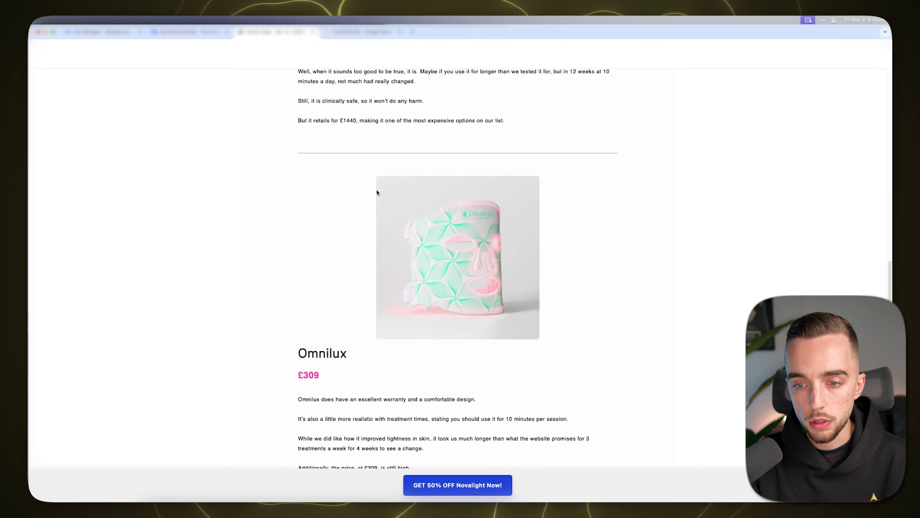
scroll(226, 163, "down", 20)
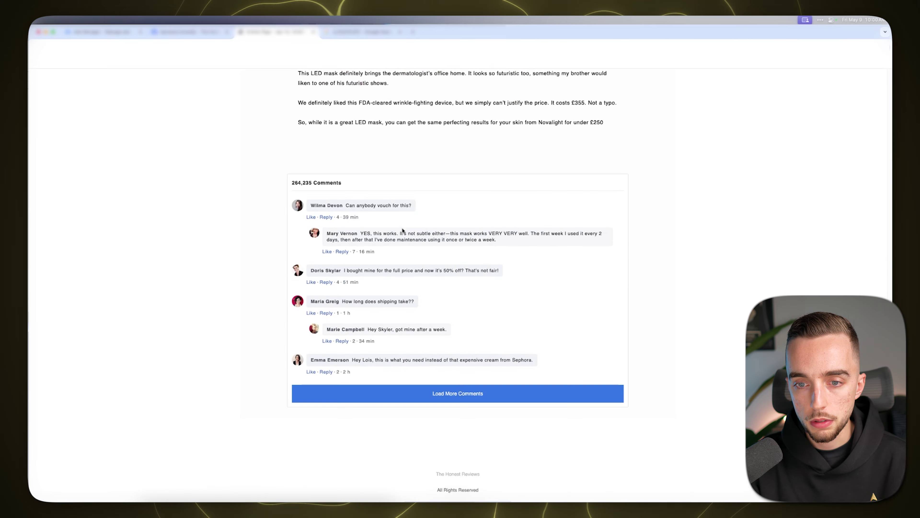
scroll(497, 376, "up", 15)
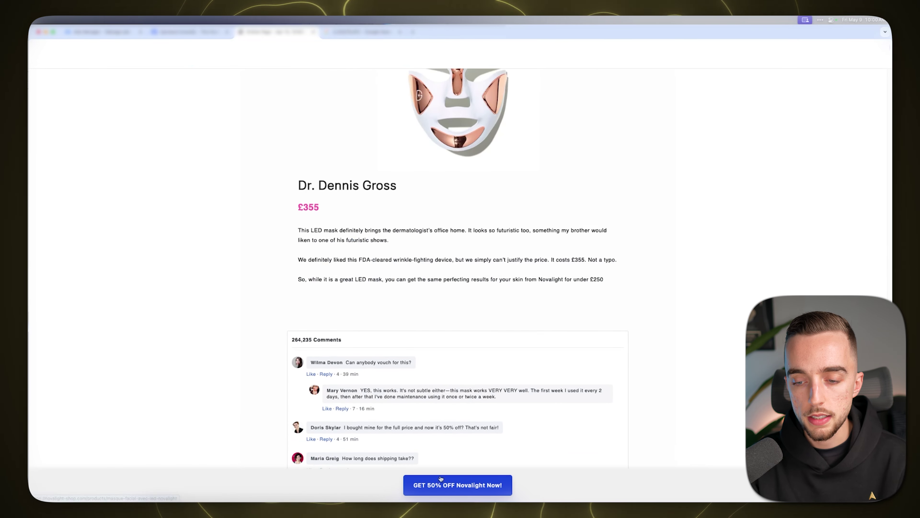
scroll(288, 312, "up", 20)
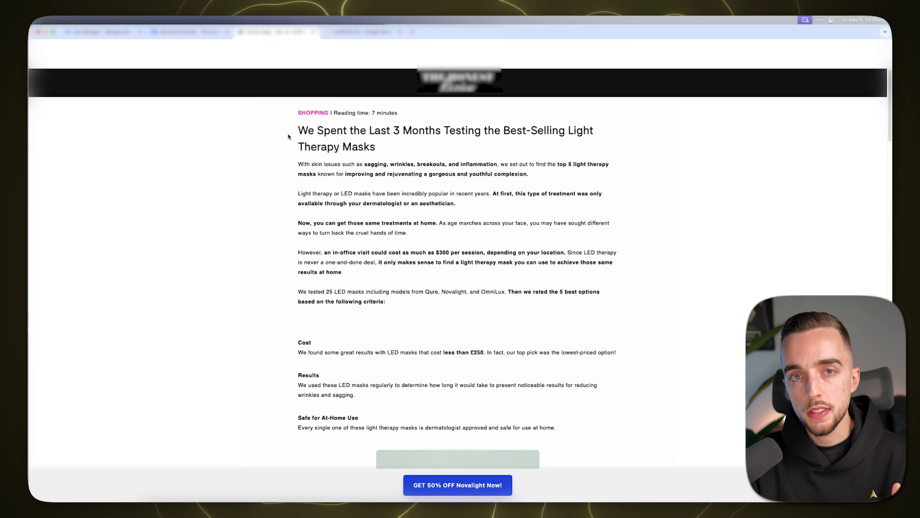
Go back to the top-spending ad's Facebook post, replay the video from near its start, and pause it at the mask testing scene.
left_click(179, 33)
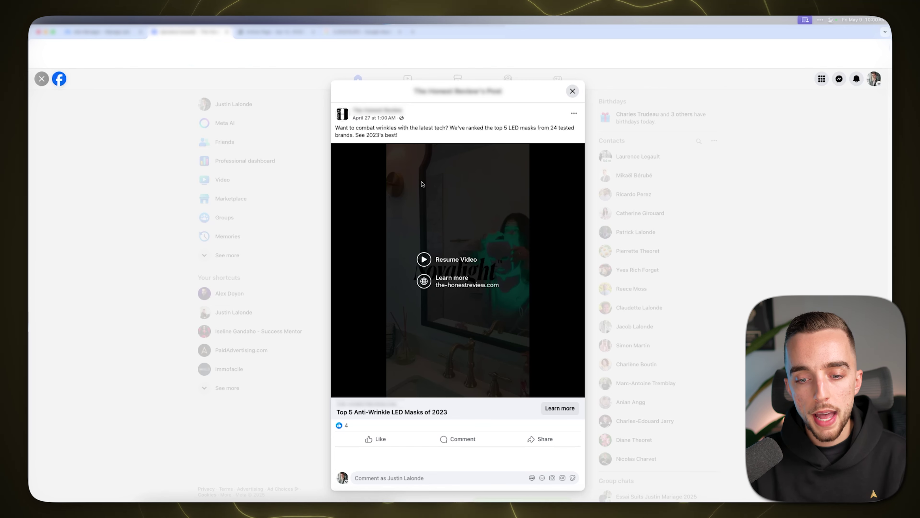
left_click(424, 260)
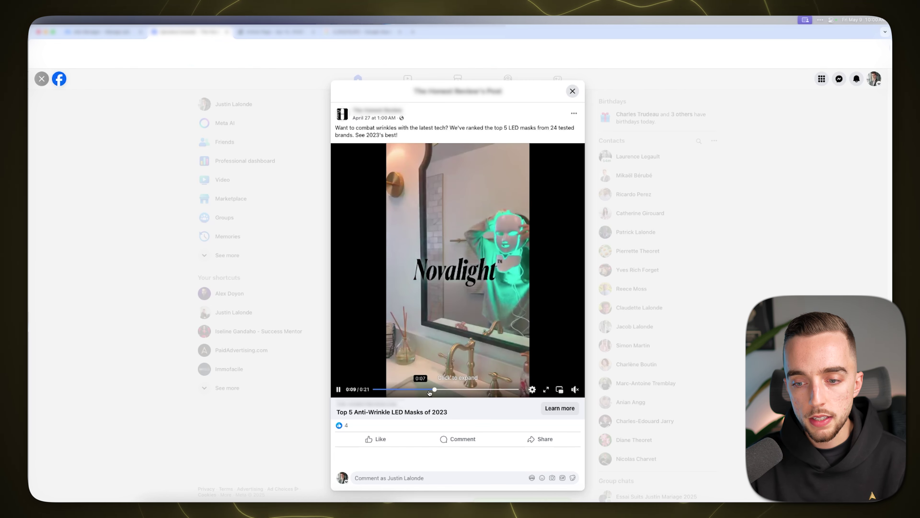
left_click(378, 388)
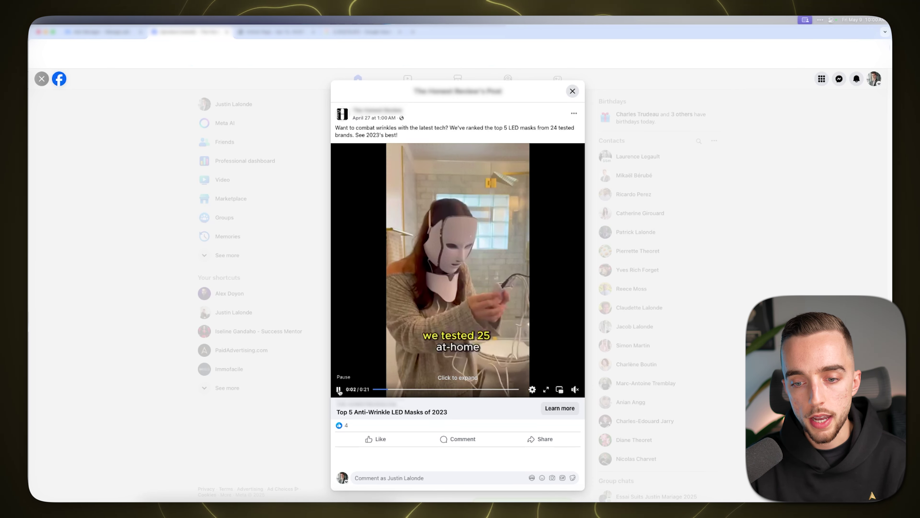
left_click(339, 391)
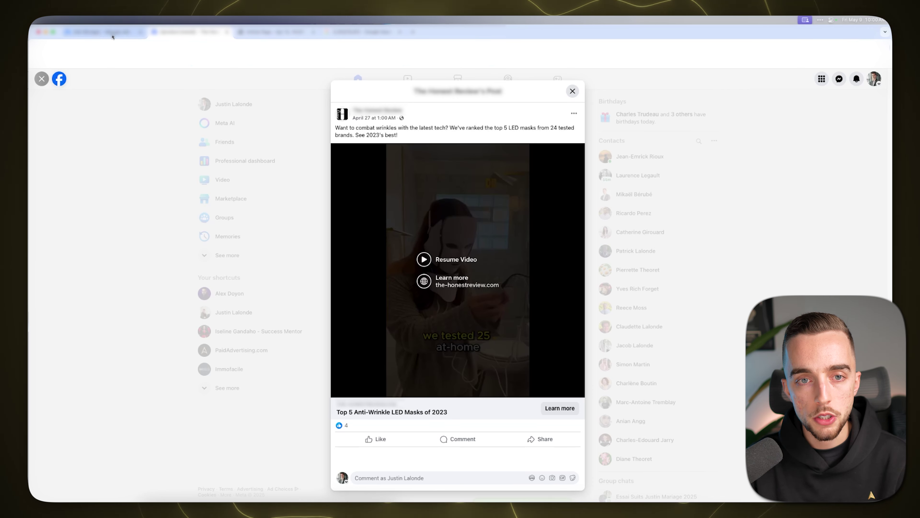
Back in Ads Manager, select only the second-highest-spending ad and open its Facebook post with comments.
left_click(112, 34)
left_click(142, 237)
left_click(61, 224)
left_click(60, 208)
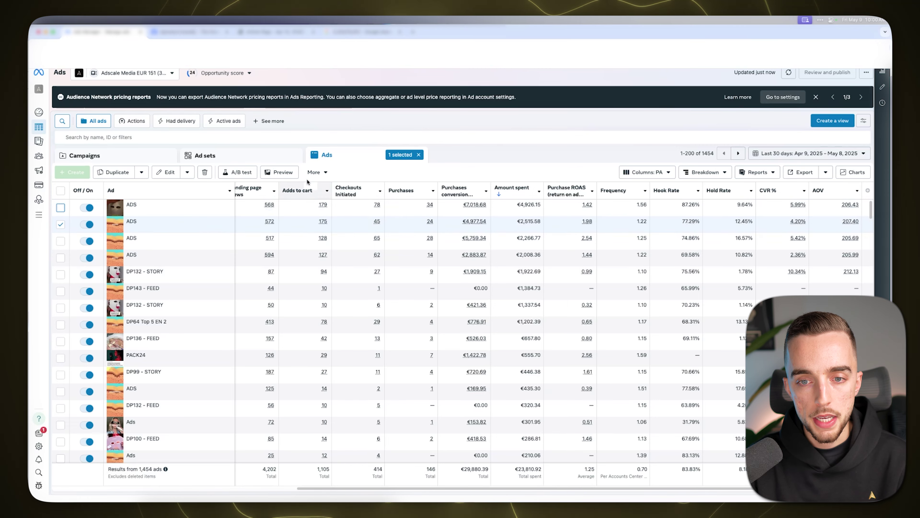
left_click(279, 172)
left_click(551, 127)
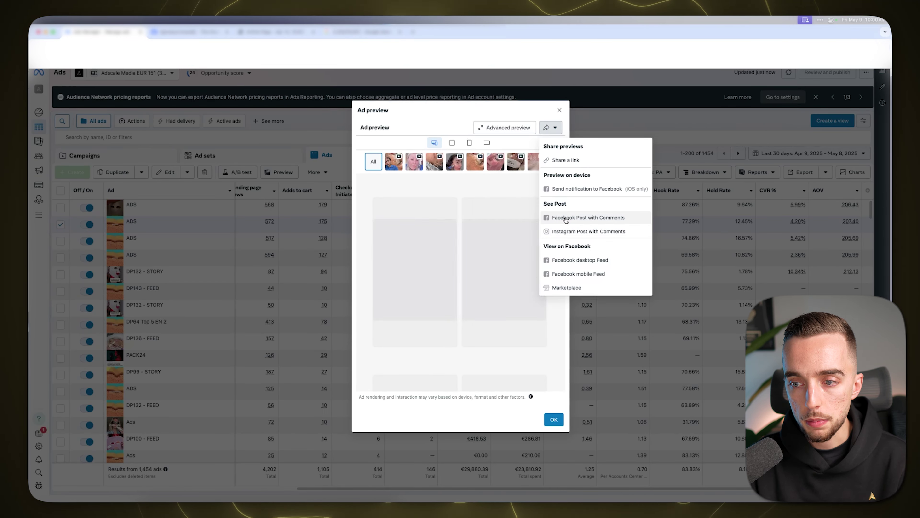
left_click(560, 216)
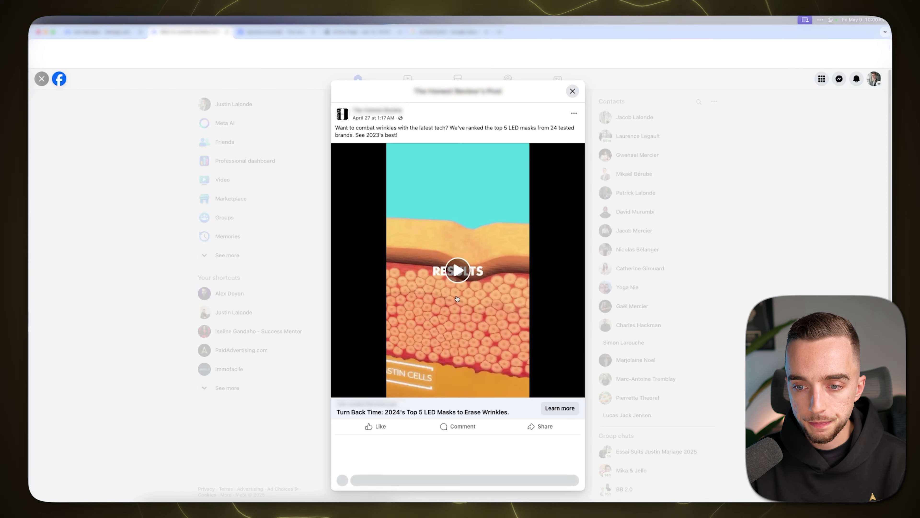
Play the opening seconds of the second ad's video and pause it.
left_click(455, 295)
left_click(41, 79)
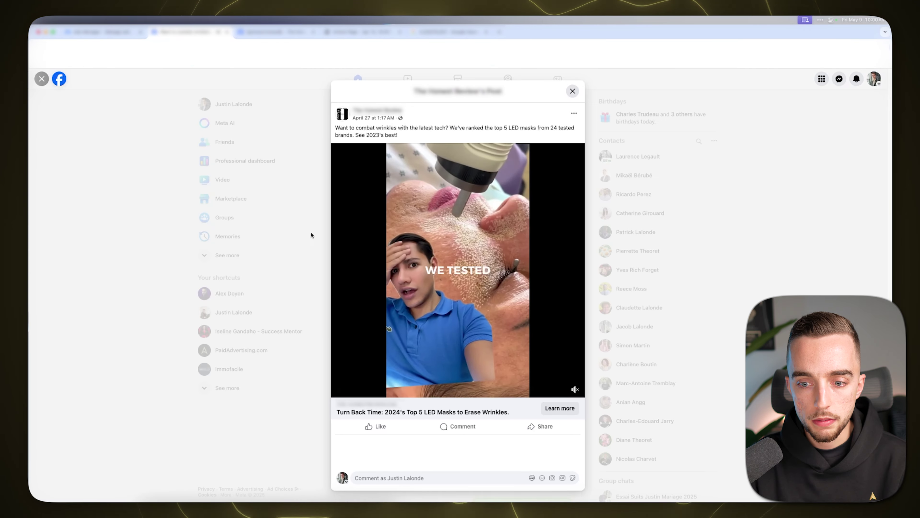
left_click(340, 389)
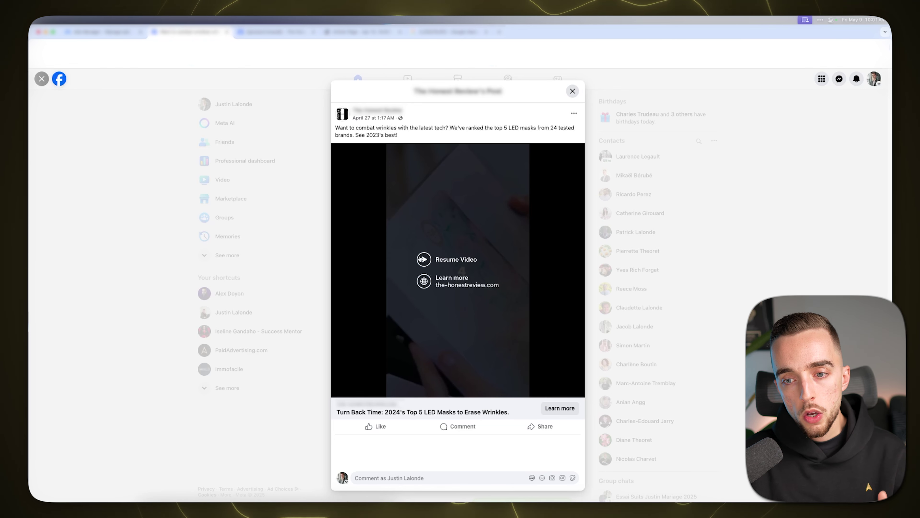
Replay the second ad's video from near its beginning and pause it at the "We tested" caption.
left_click(422, 259)
left_click(372, 389)
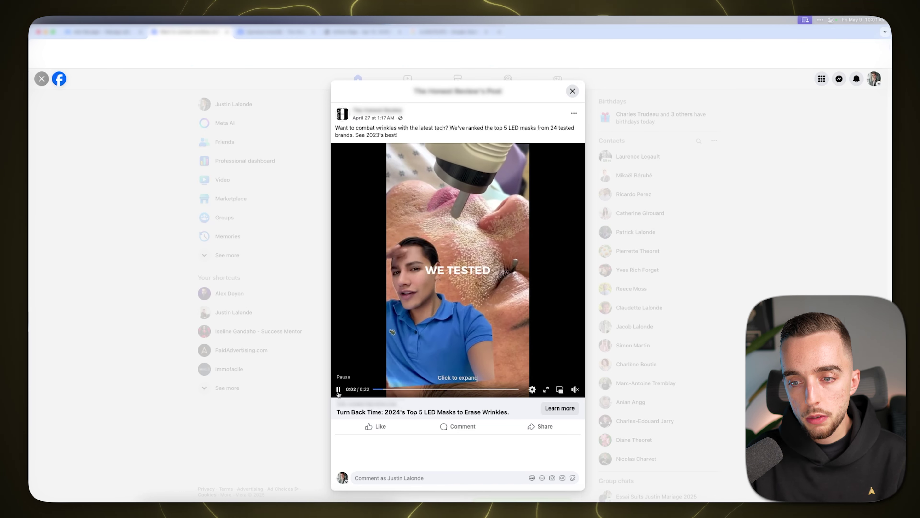
left_click(338, 390)
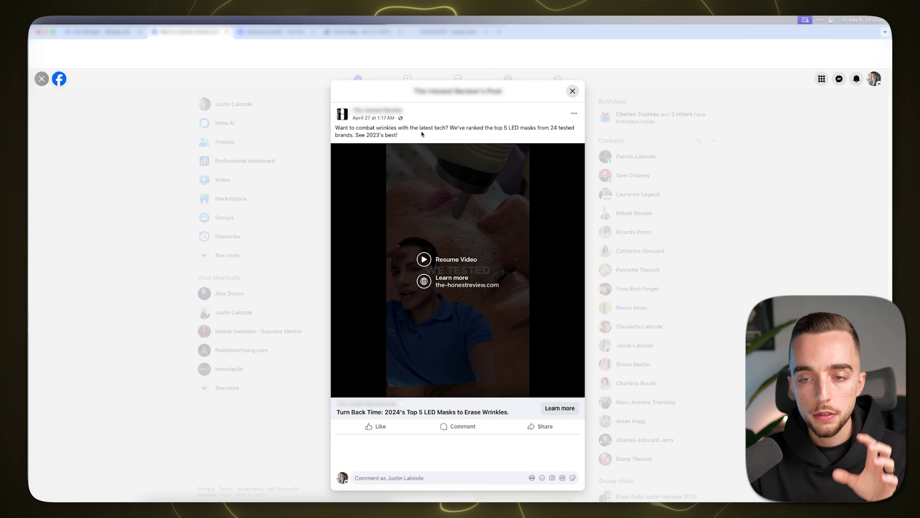
Return to the landing page article and highlight its headline and the text from the introduction through the rating criteria.
mouse_move(377, 110)
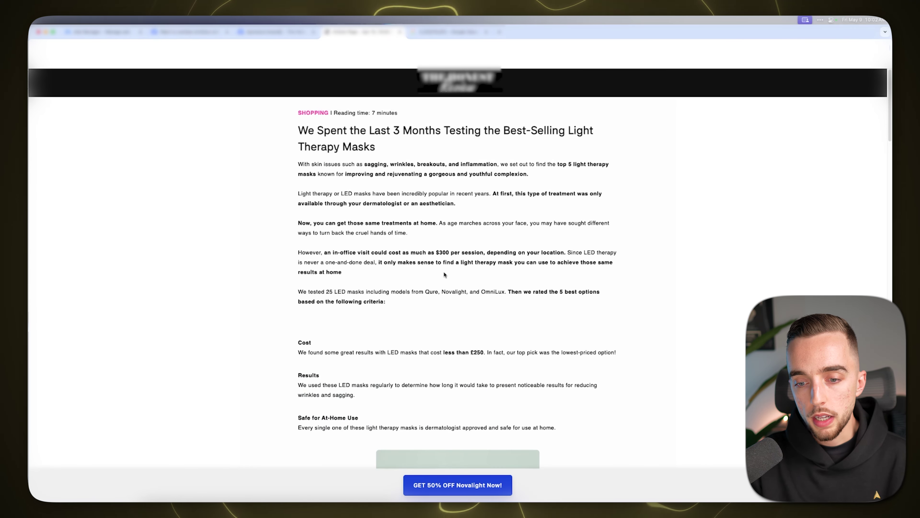
scroll(428, 200, "down", 3)
scroll(429, 218, "up", 3)
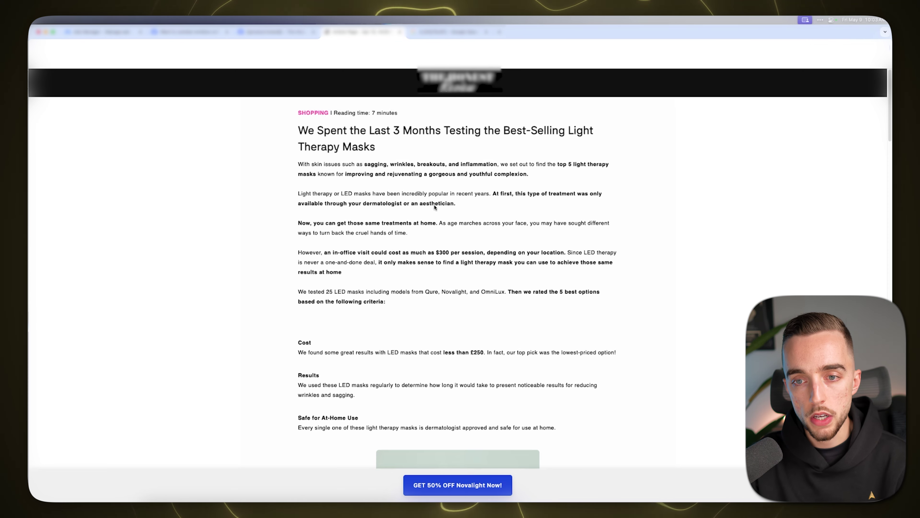
triple_click(348, 144)
left_click_drag(281, 170, 531, 412)
left_click(532, 412)
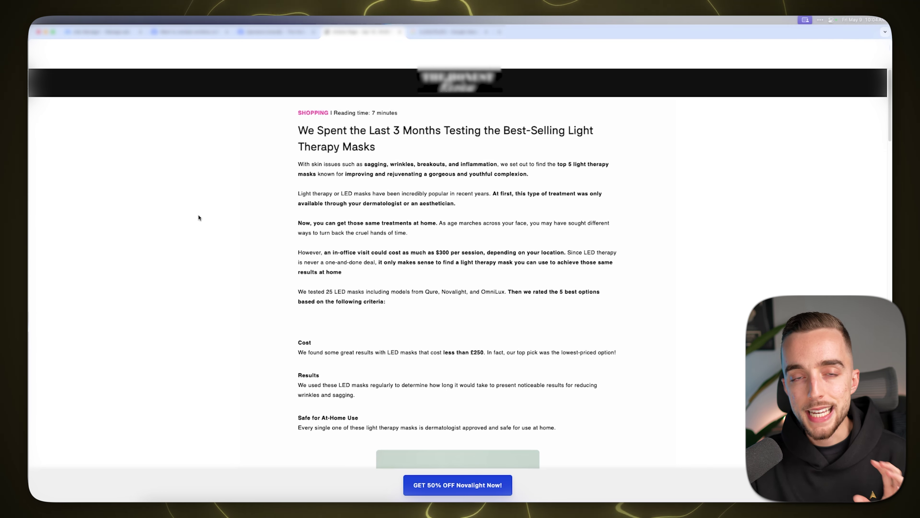
Back in Ads Manager, close the ad preview and examine the totals for purchases, initiated checkouts and landing page views.
left_click(112, 32)
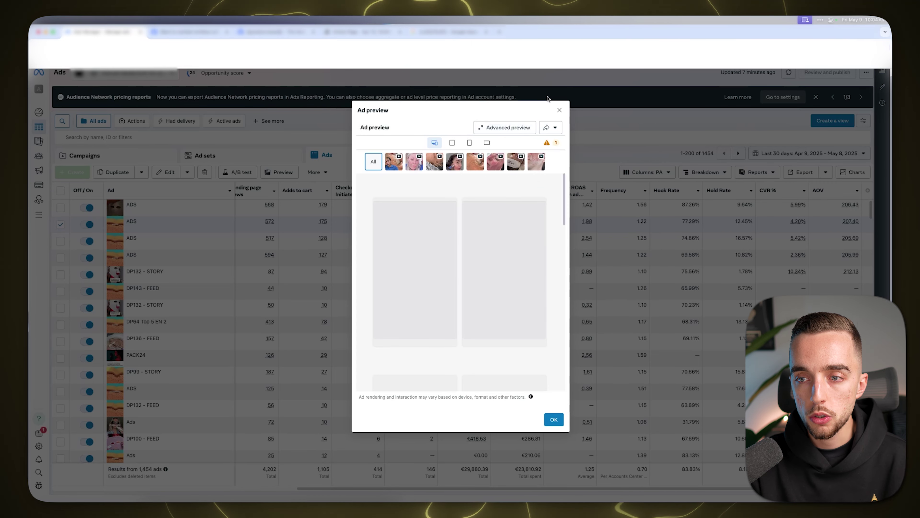
left_click(560, 110)
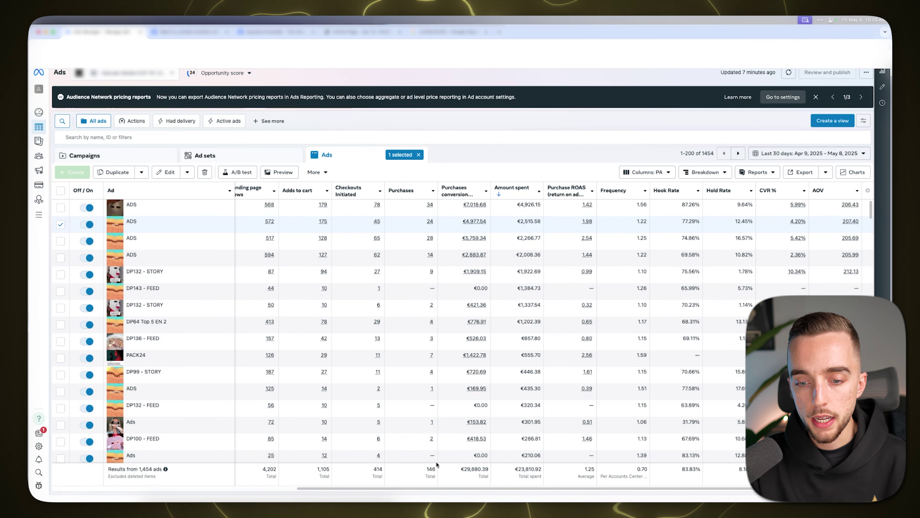
left_click_drag(437, 465, 367, 484)
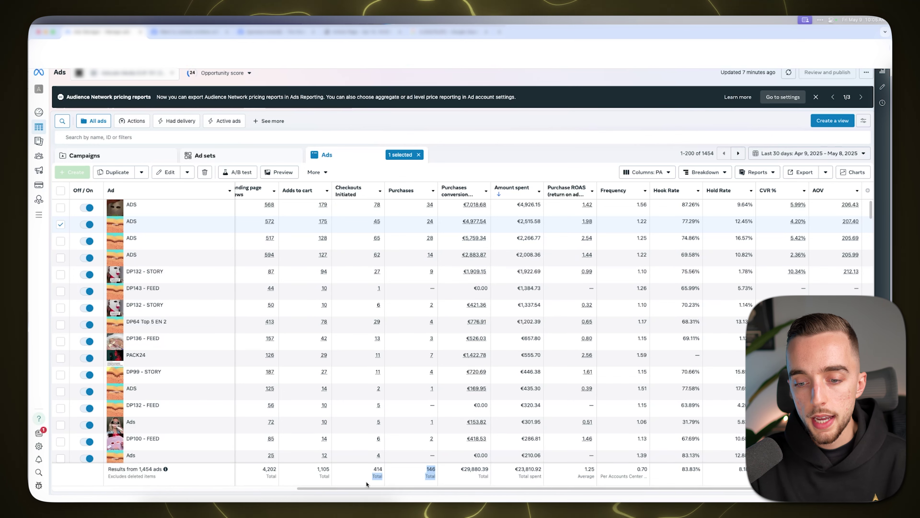
scroll(366, 484, "left", 5)
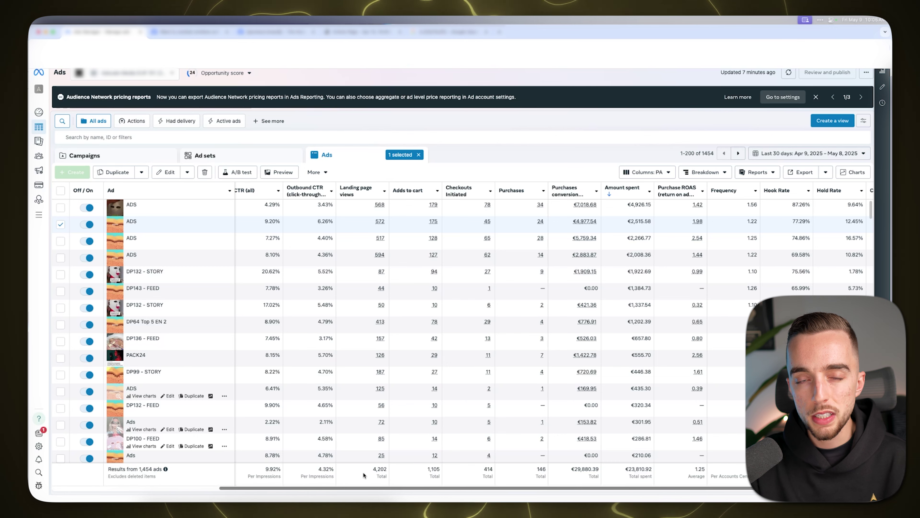
Revisit the landing page, and in Ads Manager show the campaign-level metrics starting from reach, link clicks and CPM.
left_click(370, 35)
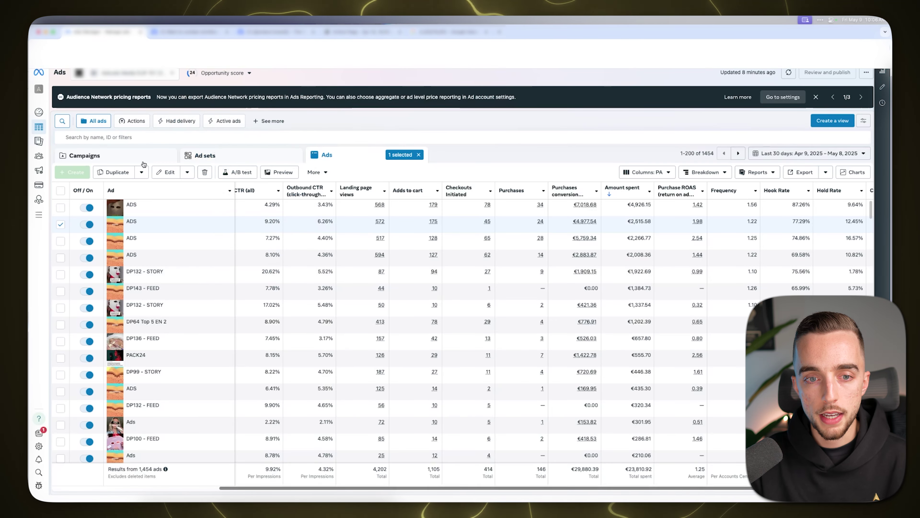
left_click(164, 158)
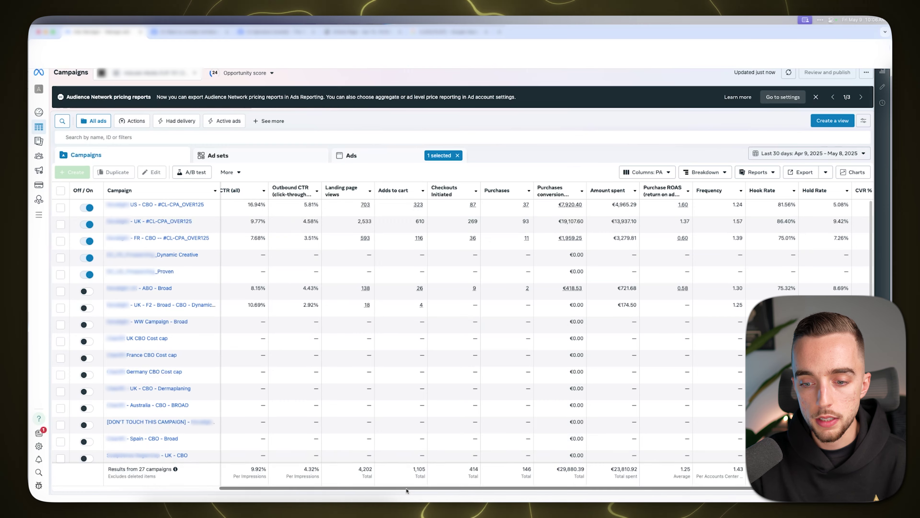
scroll(422, 266, "left", 10)
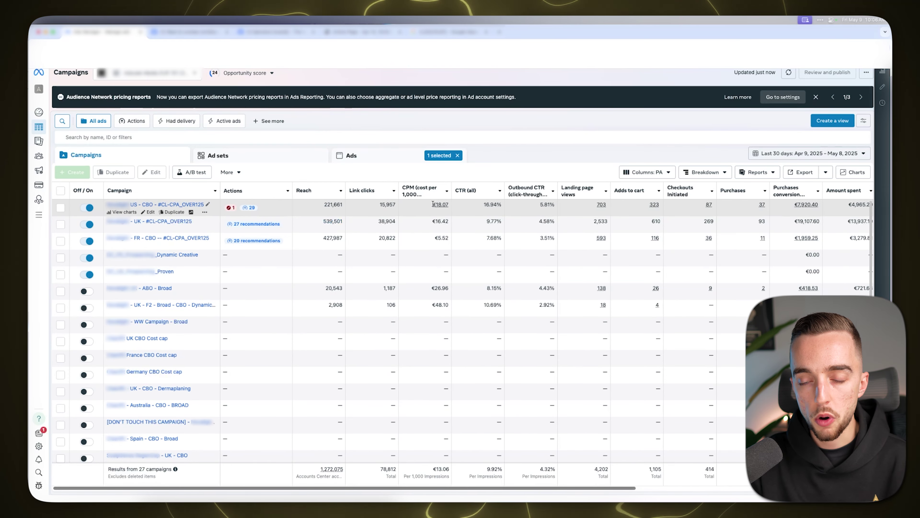